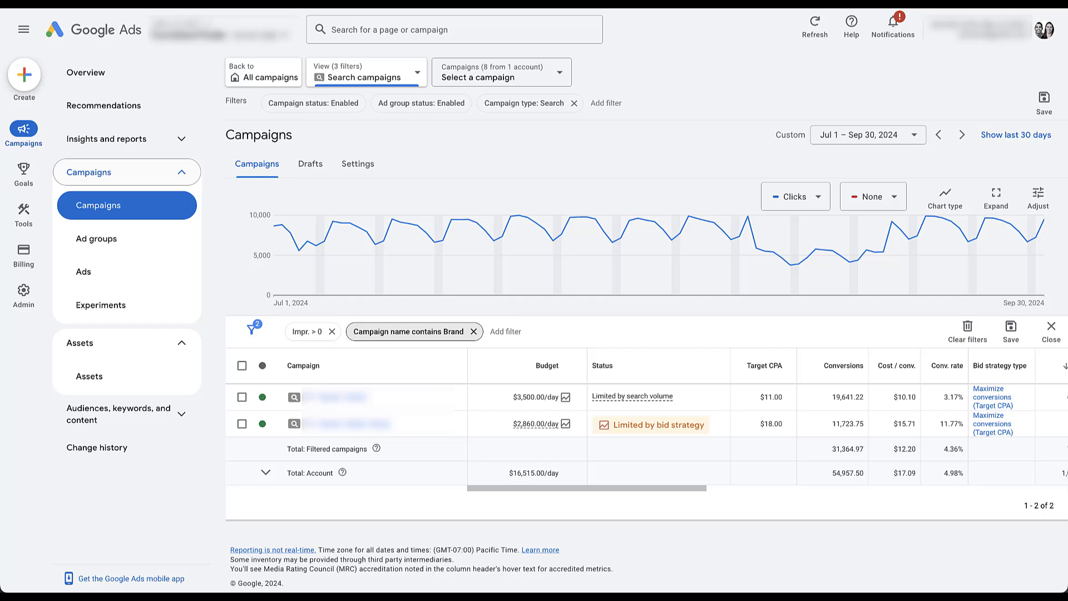
Collapse Campaigns in the navigation, expand Assets and open the Assets report
key("Return")
key("Tab")
key("Return")
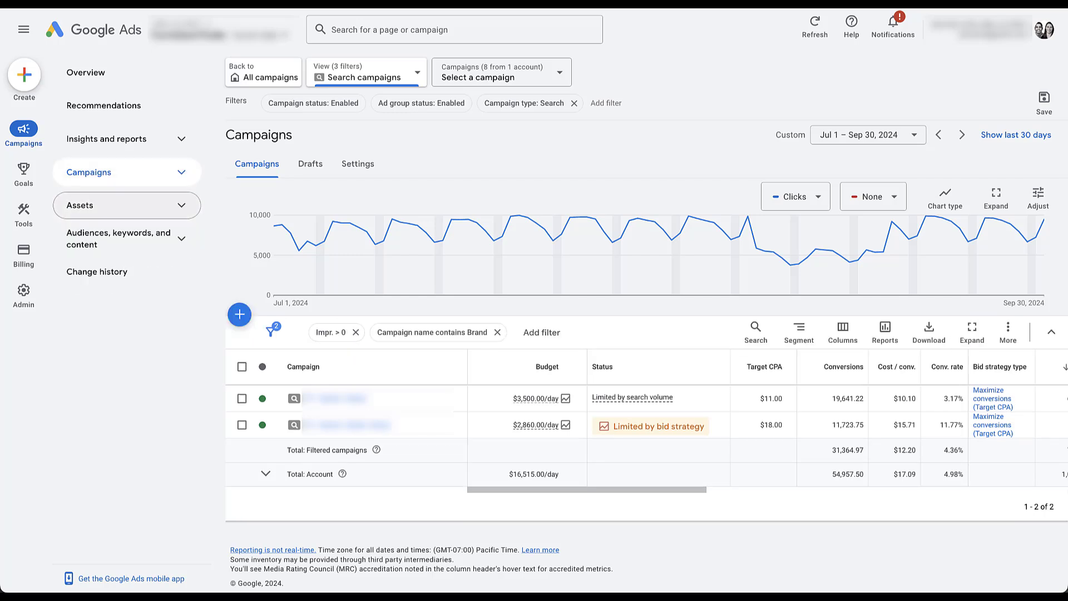
key("Return")
key("Tab")
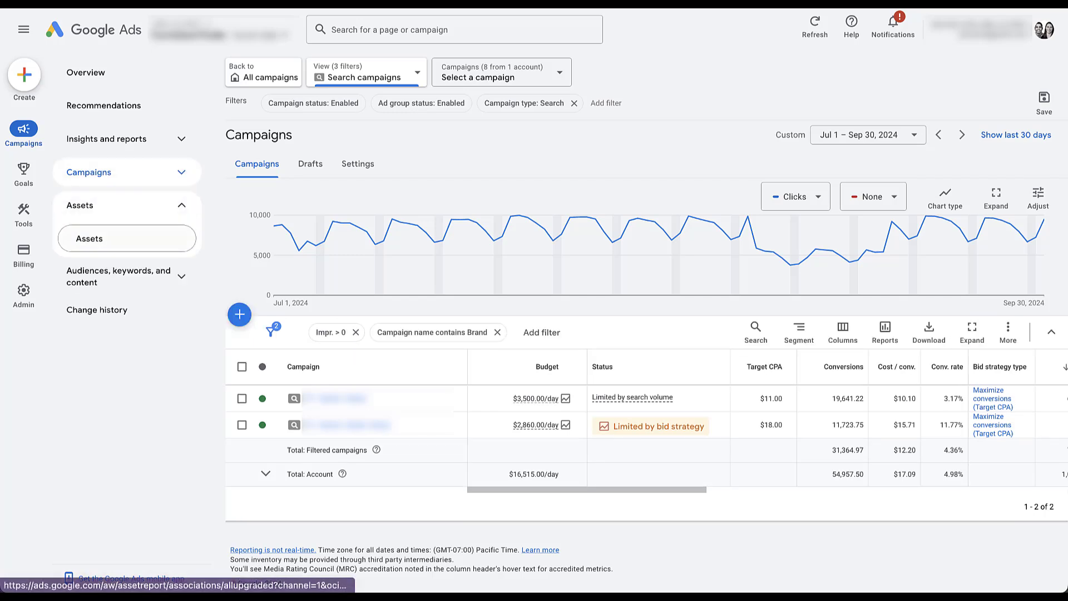
key("Return")
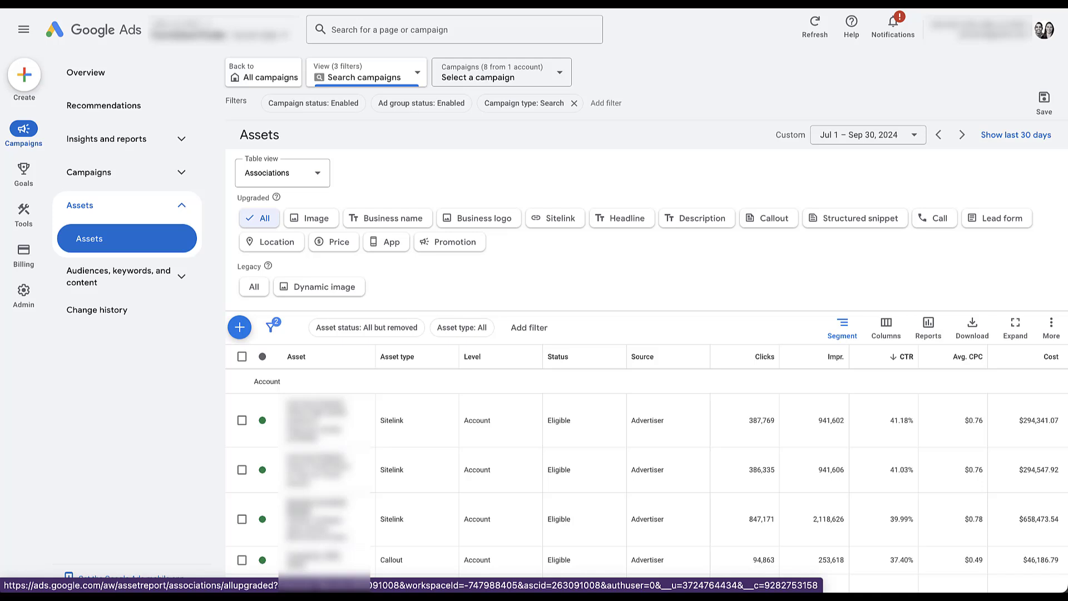
Move through the Image, Business name and Business logo asset type filters
key("Tab")
key("Tab")
key("Tab")
key("Tab")
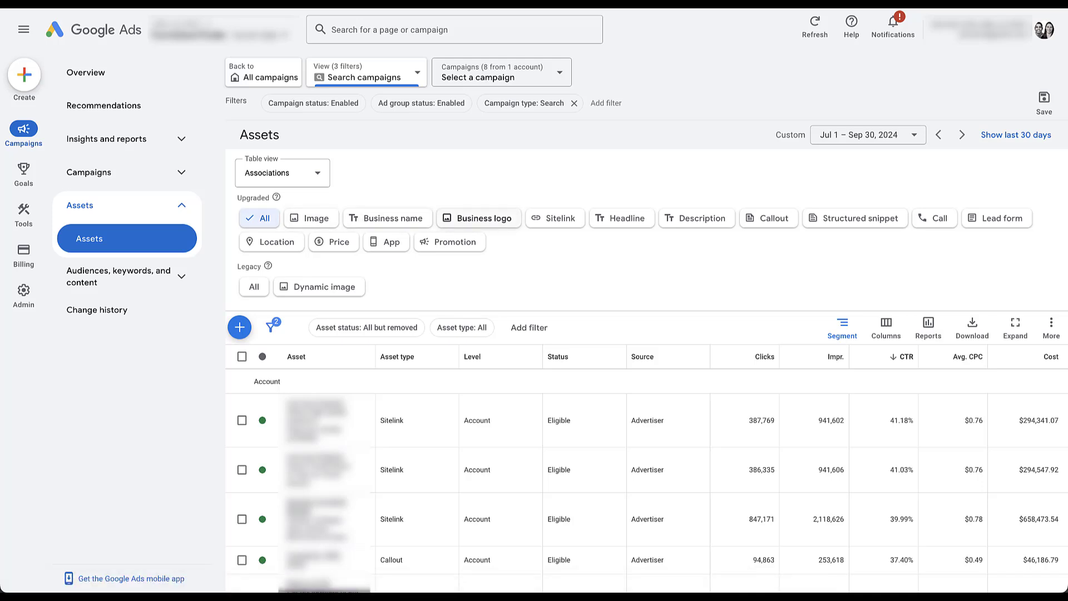
key("Tab")
key("Tab")
key("Tab")
key("Tab")
key("Tab")
key("shift+Tab")
key("shift+Tab")
key("shift+Tab")
key("shift+Tab")
key("shift+Tab")
key("Tab")
key("Tab")
key("Tab")
key("Tab")
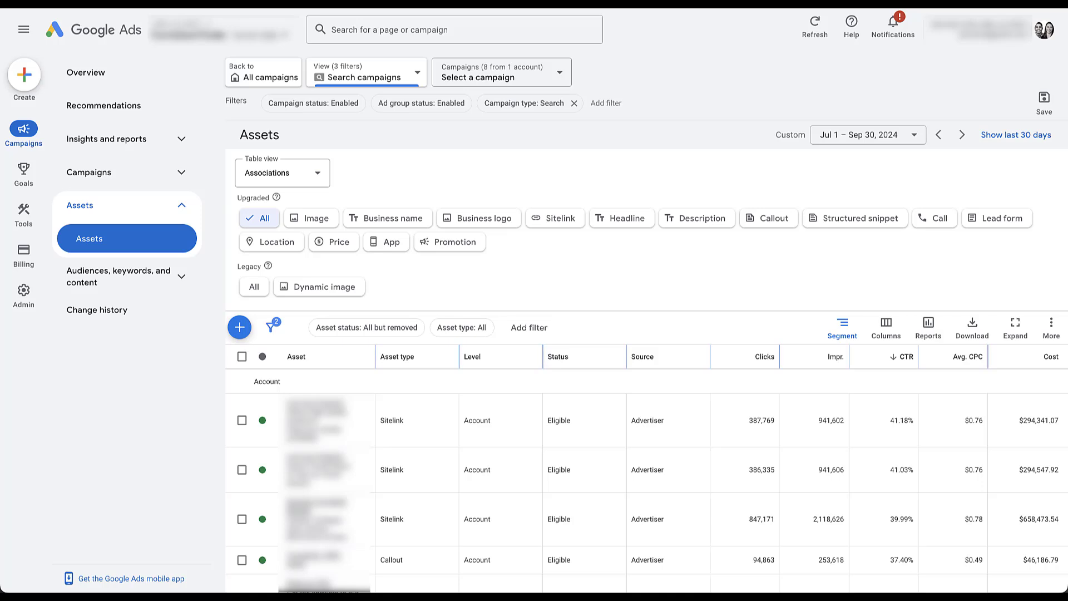
key("Tab")
key("Tab")
key("Tab")
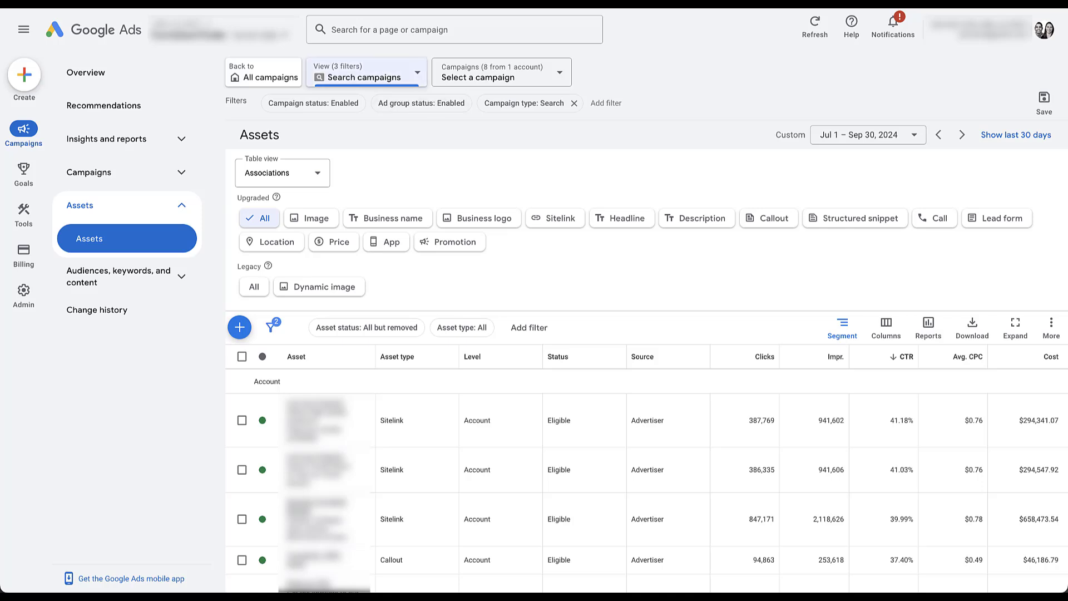
left_click(366, 73)
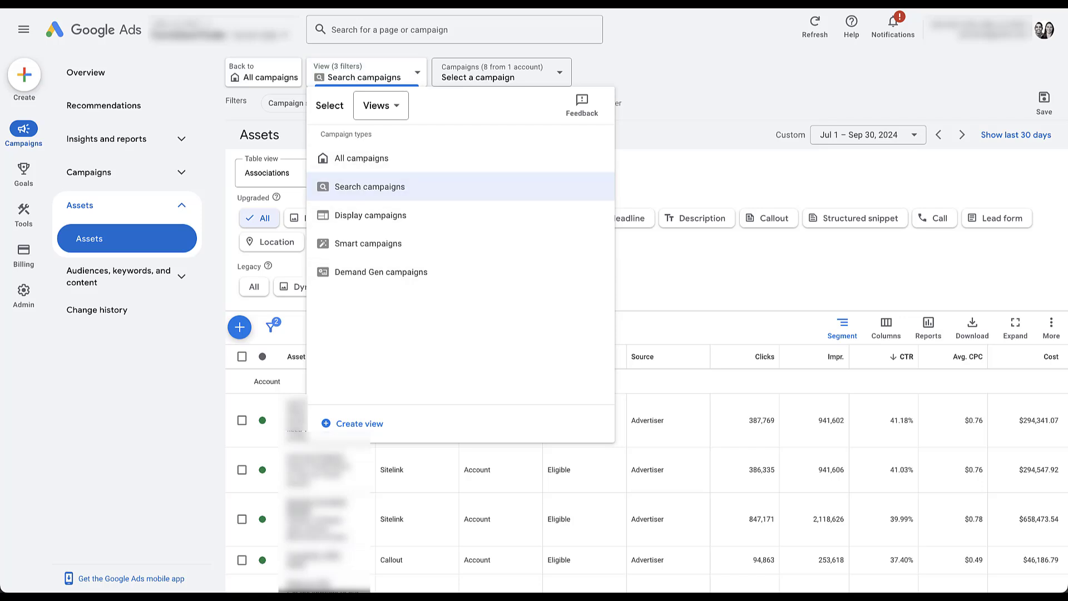
left_click(366, 73)
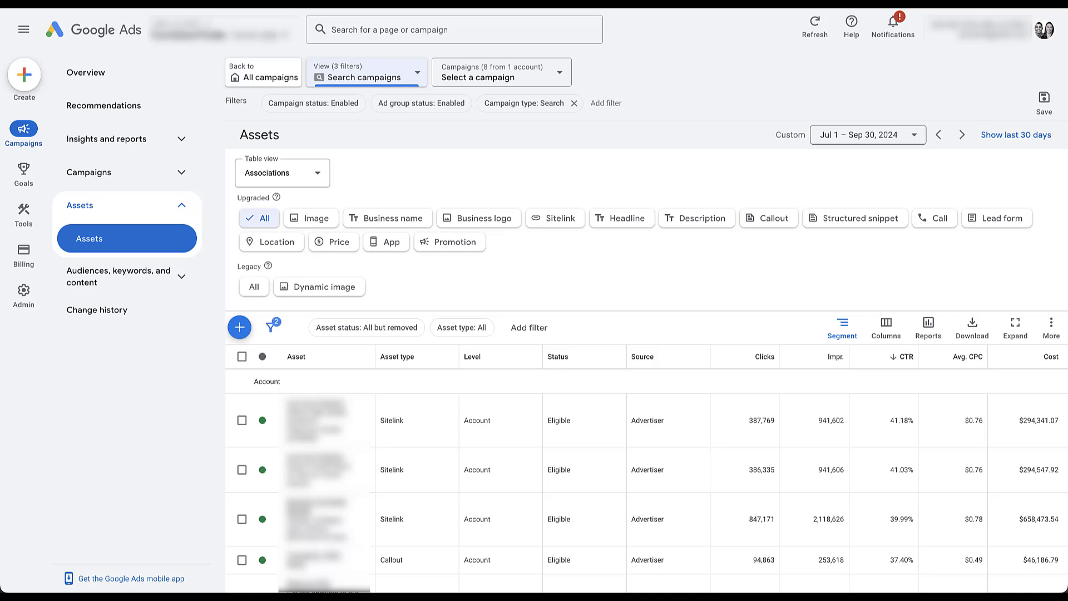
left_click(868, 135)
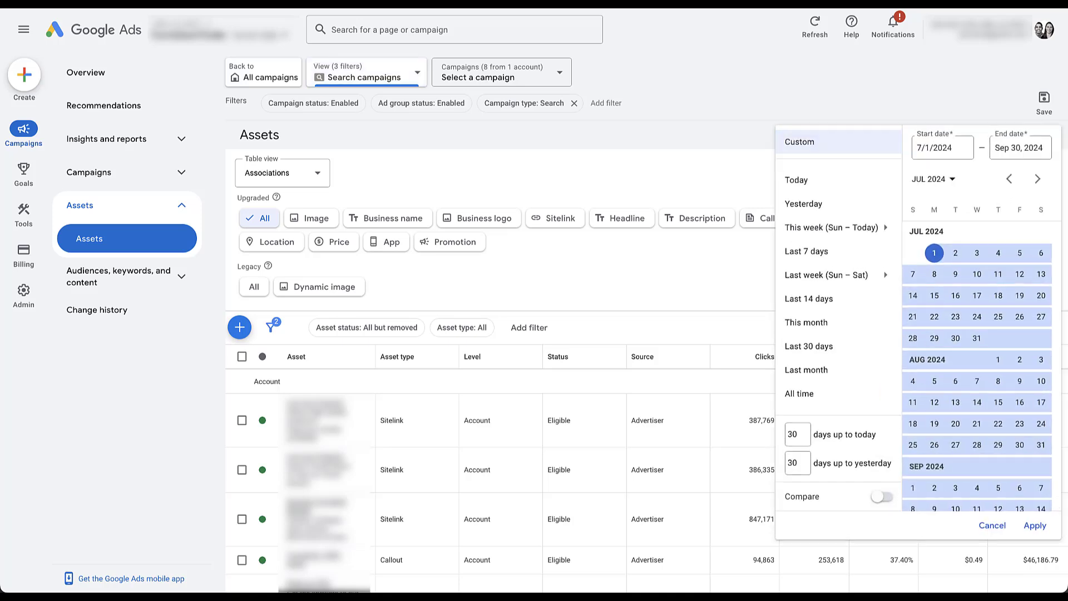
key("Escape")
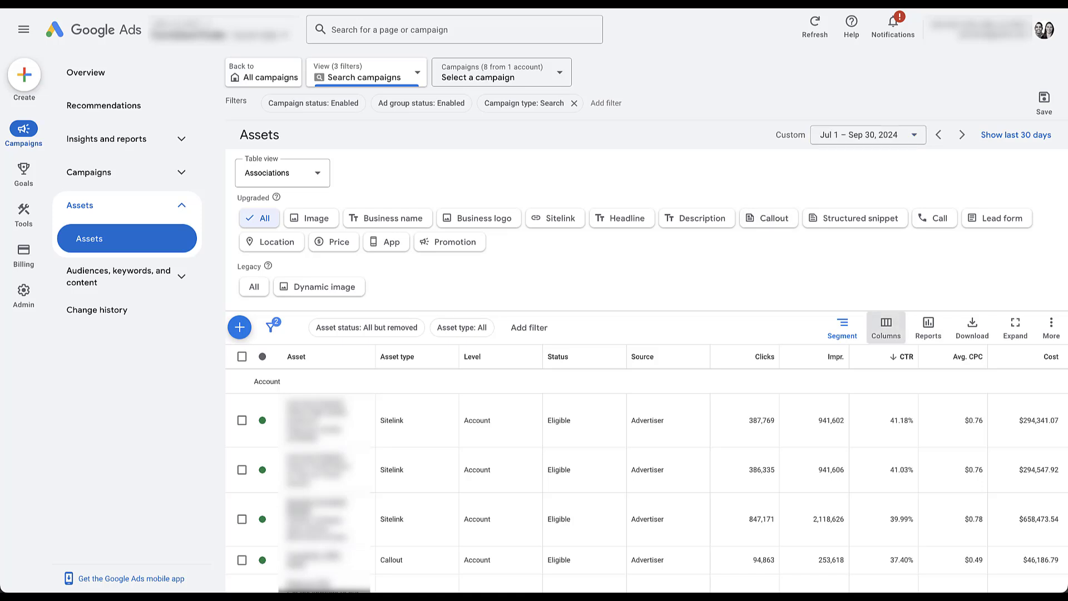
Open the column settings for the Assets table
left_click(886, 327)
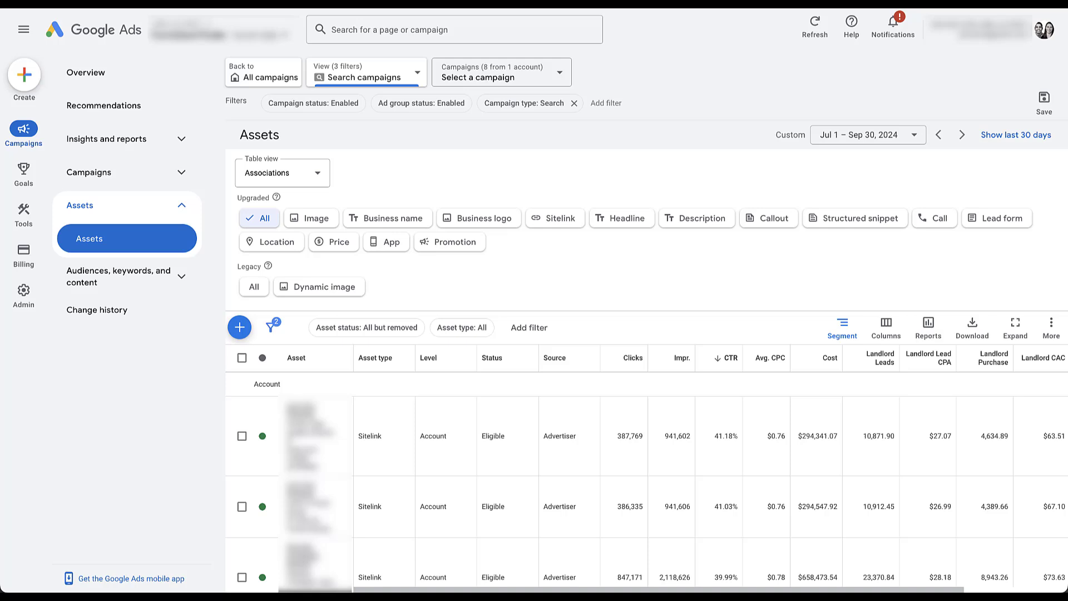
scroll(612, 506, "right", 3)
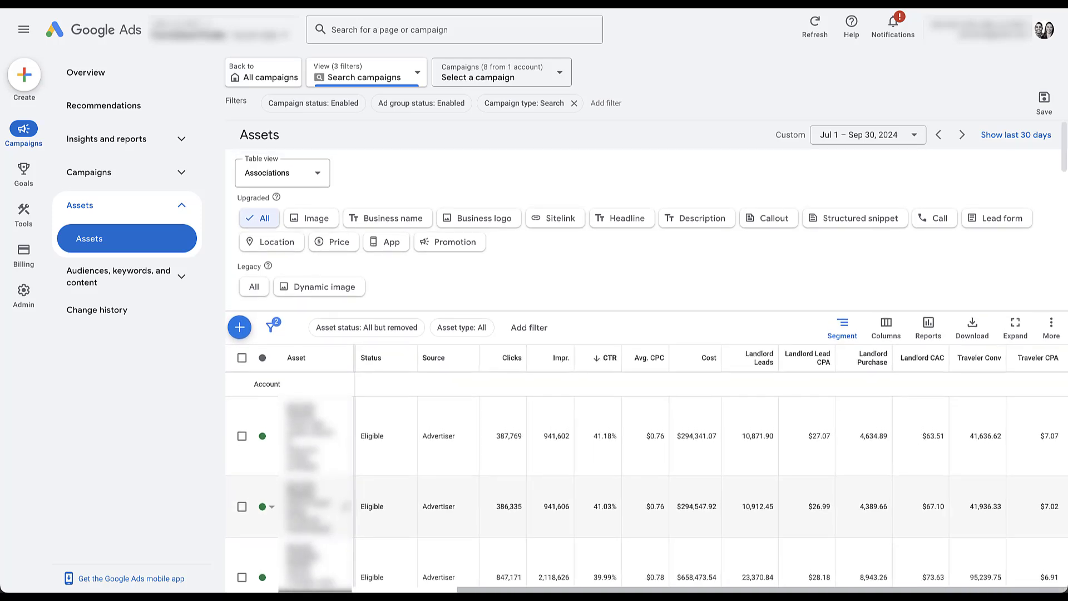
scroll(612, 506, "left", 3)
scroll(612, 507, "down", 1)
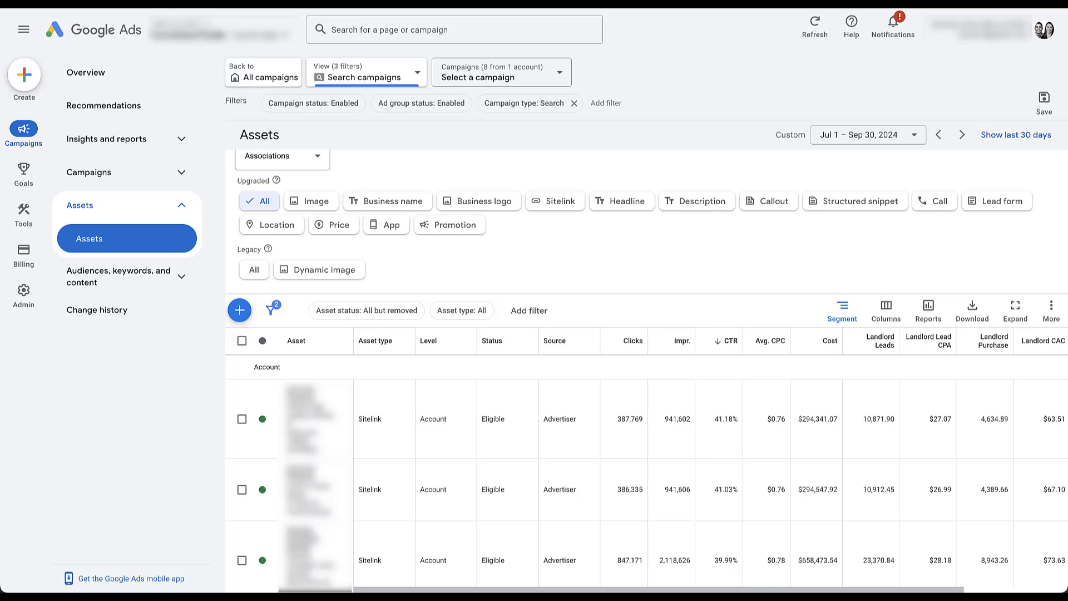
scroll(647, 354, "up", 1)
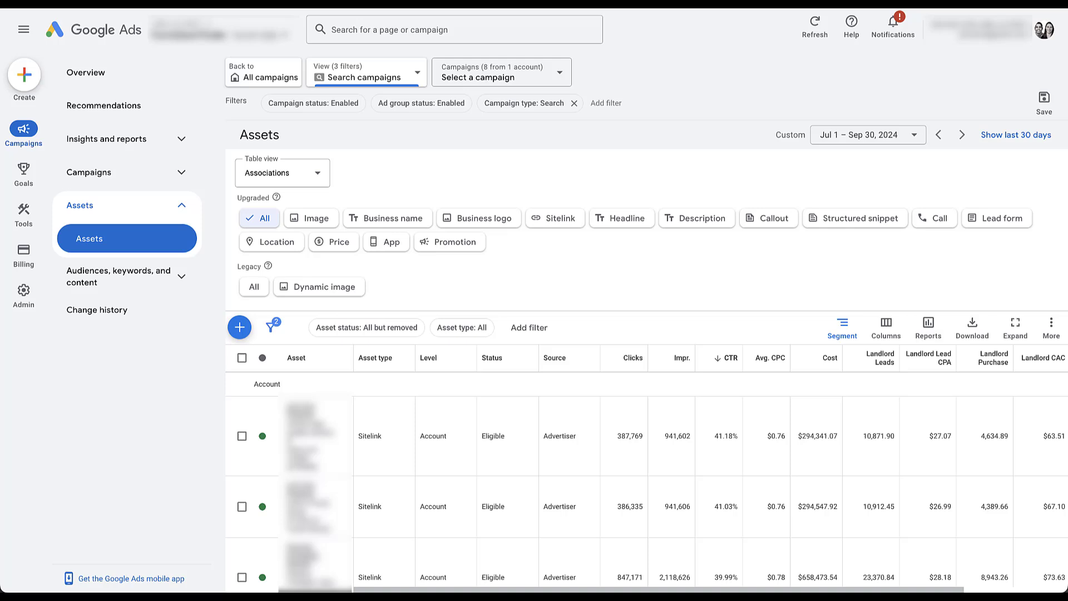
left_click(312, 219)
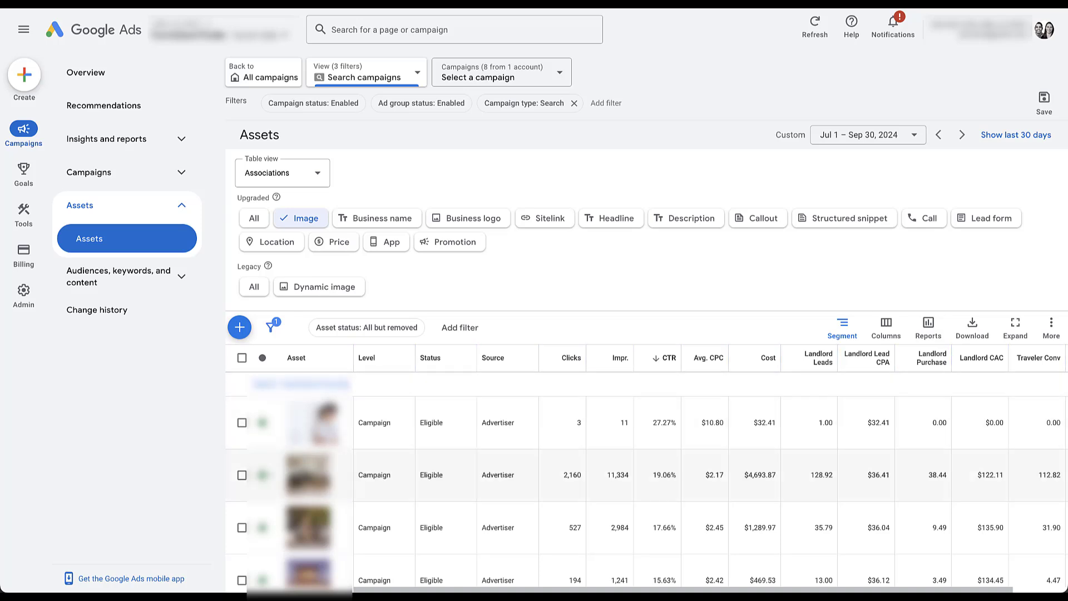
scroll(646, 362, "down", 4)
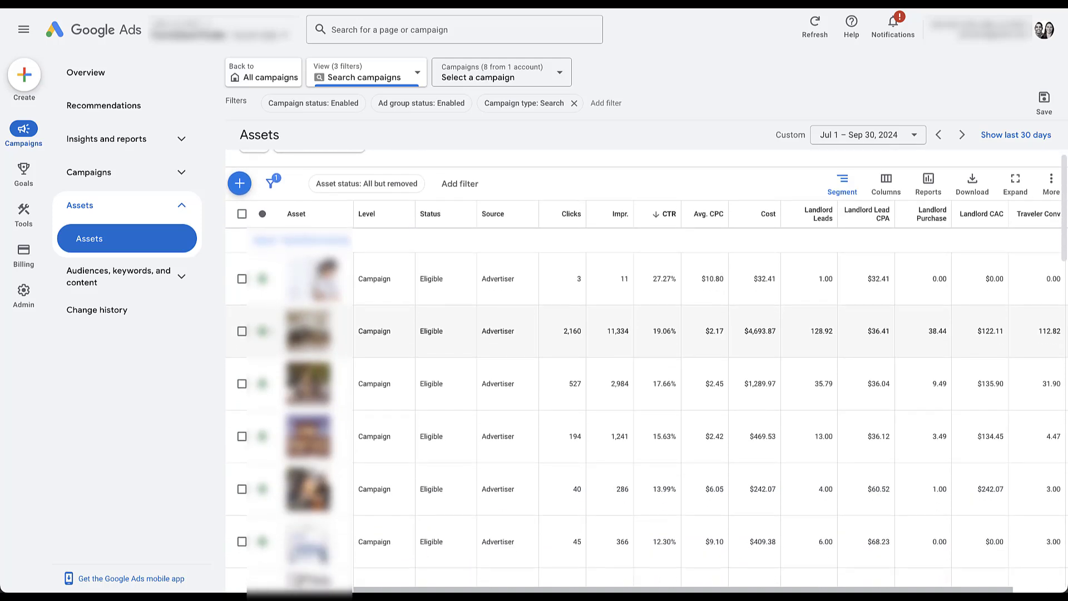
scroll(645, 361, "down", 8)
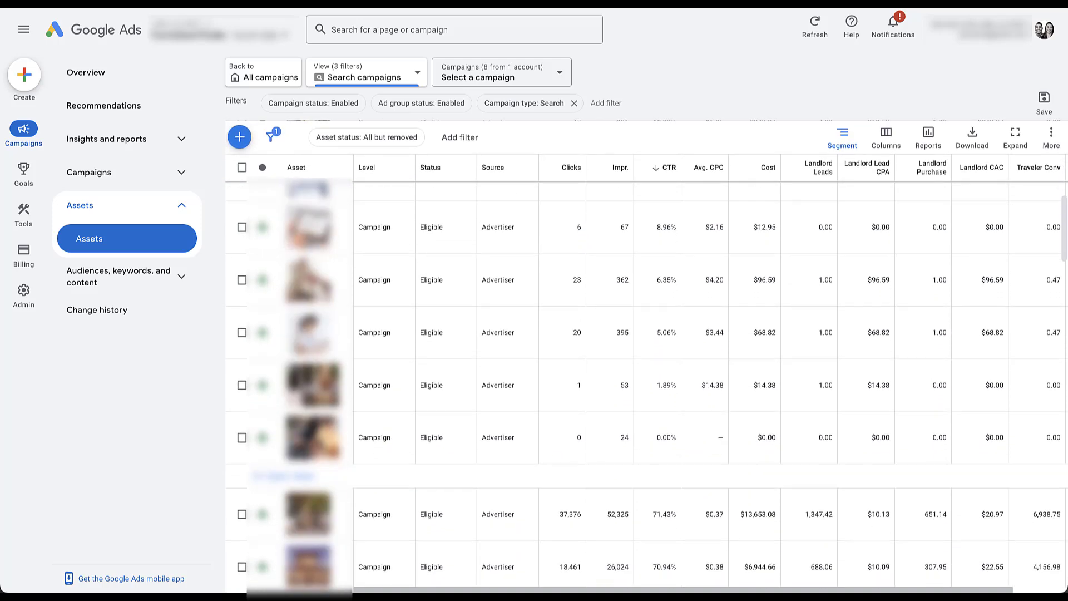
scroll(645, 362, "down", 7)
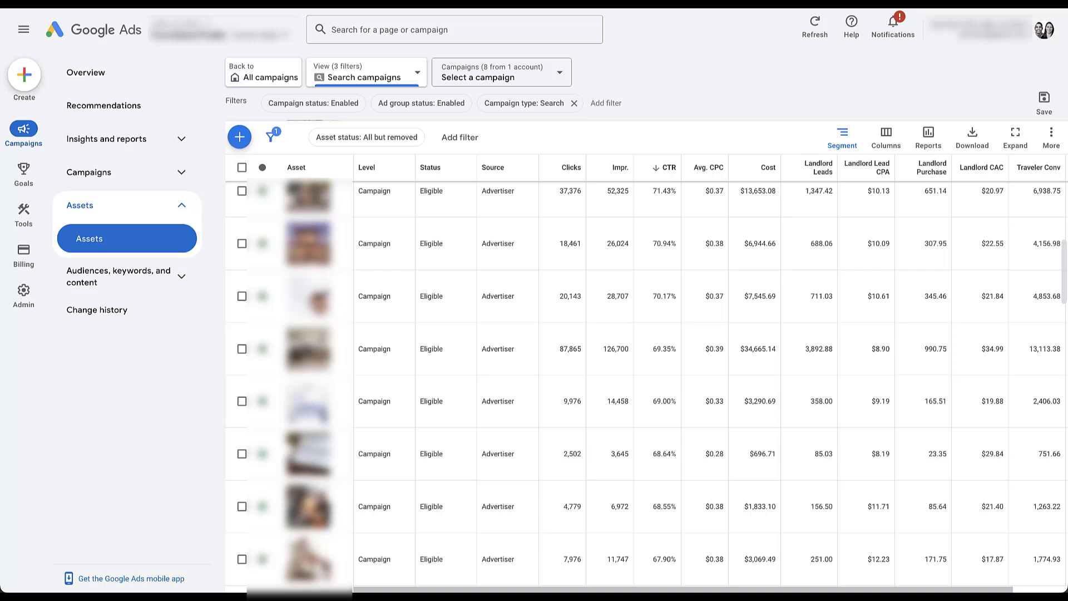
scroll(646, 362, "down", 8)
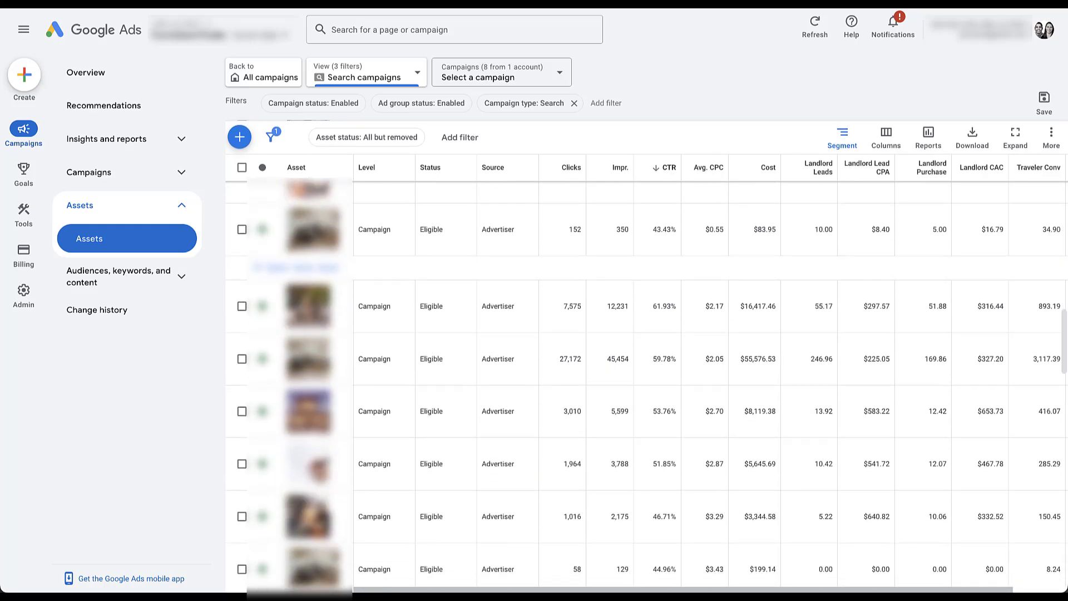
scroll(645, 362, "down", 8)
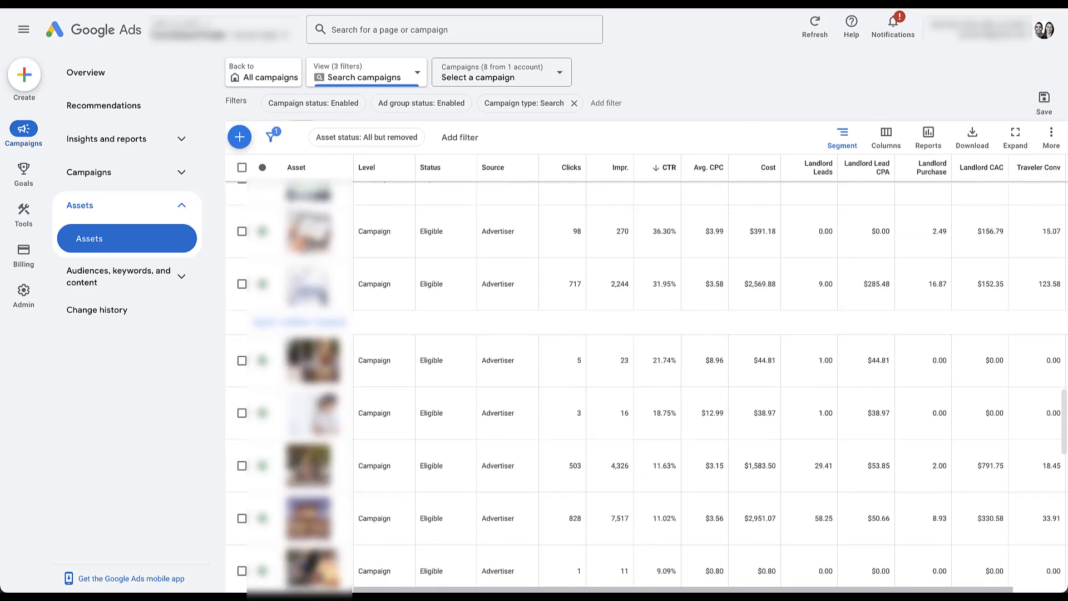
scroll(646, 362, "down", 5)
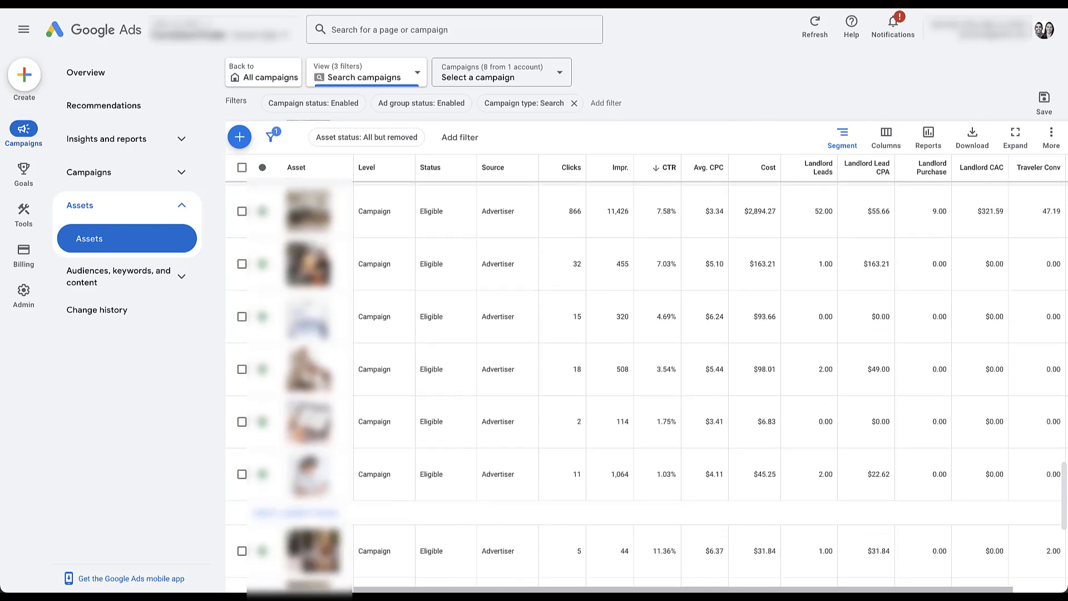
scroll(646, 362, "down", 8)
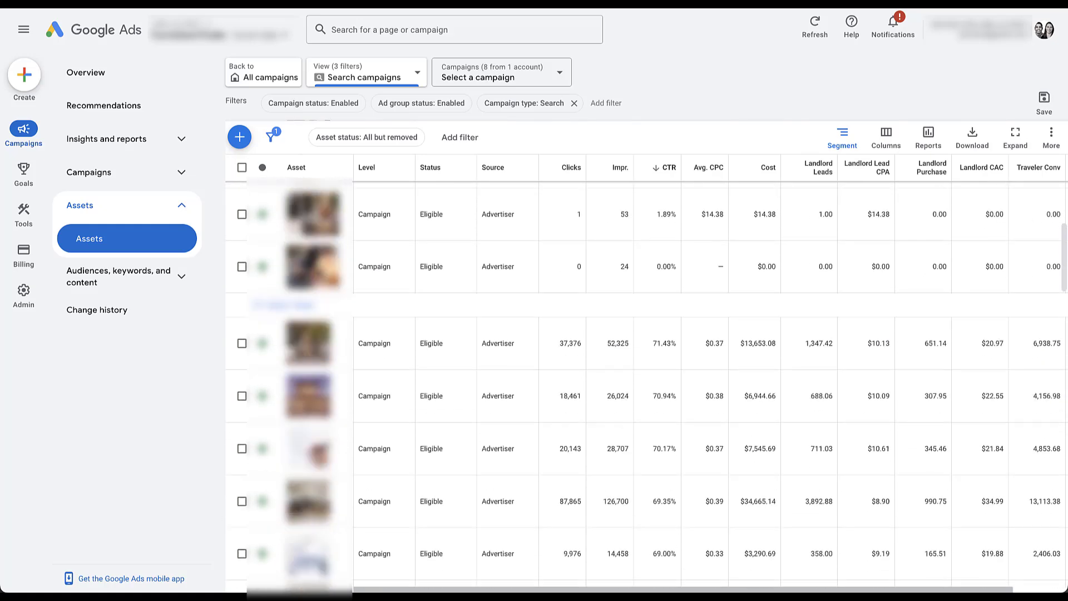
scroll(646, 362, "up", 4)
scroll(645, 362, "down", 2)
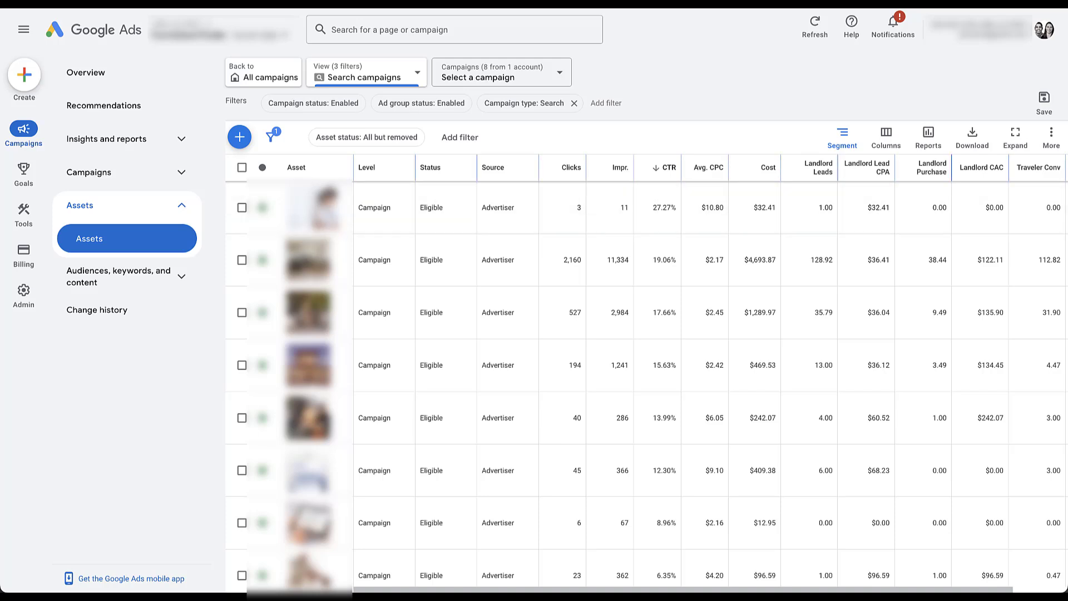
scroll(711, 373, "right", 2)
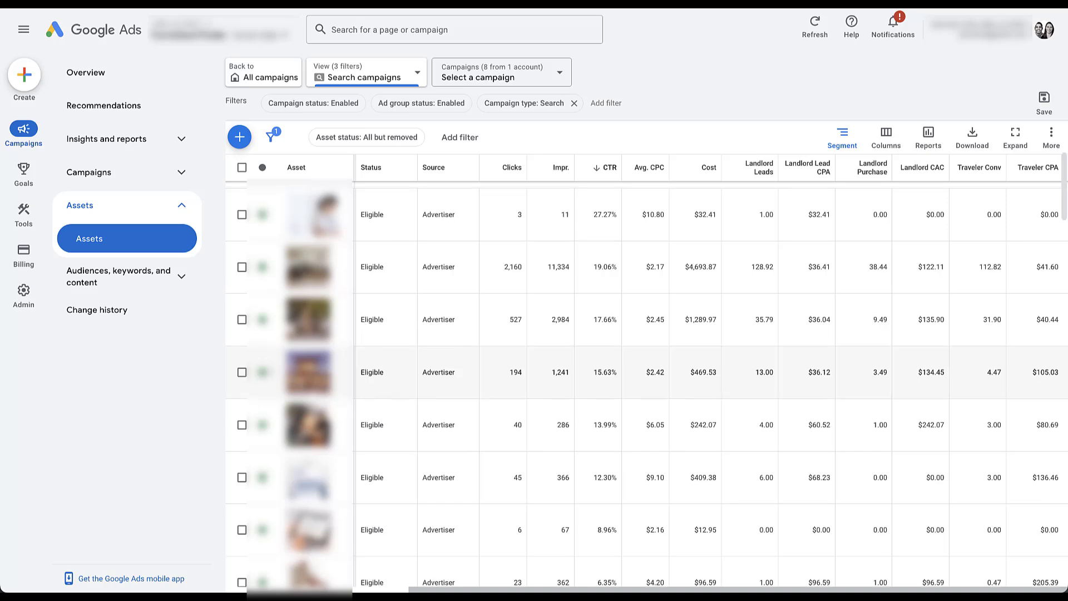
scroll(646, 389, "up", 4)
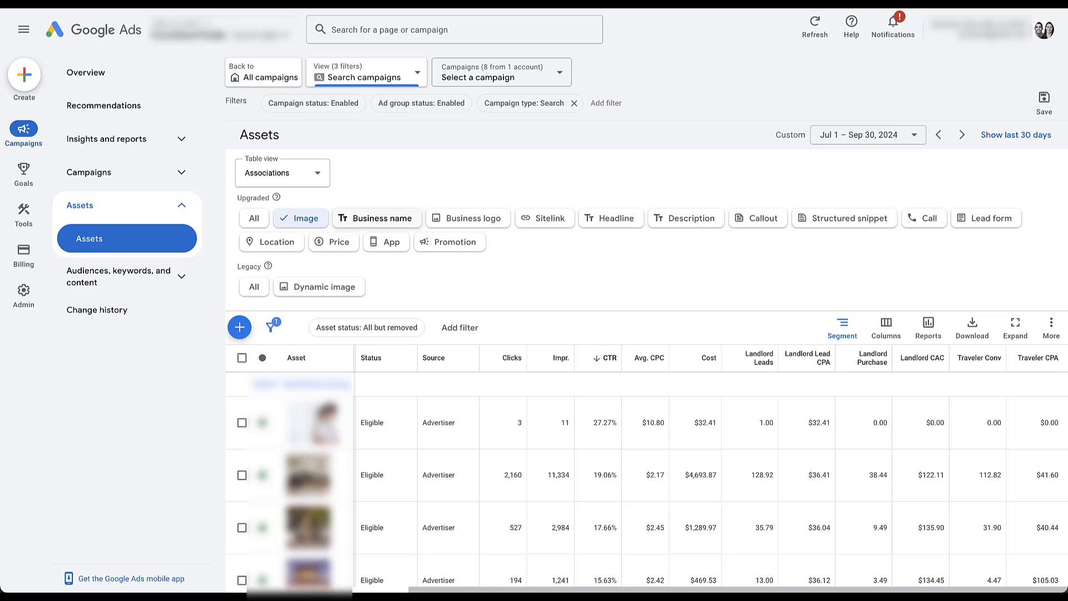
Filter the Assets table to Business name assets only
left_click(382, 218)
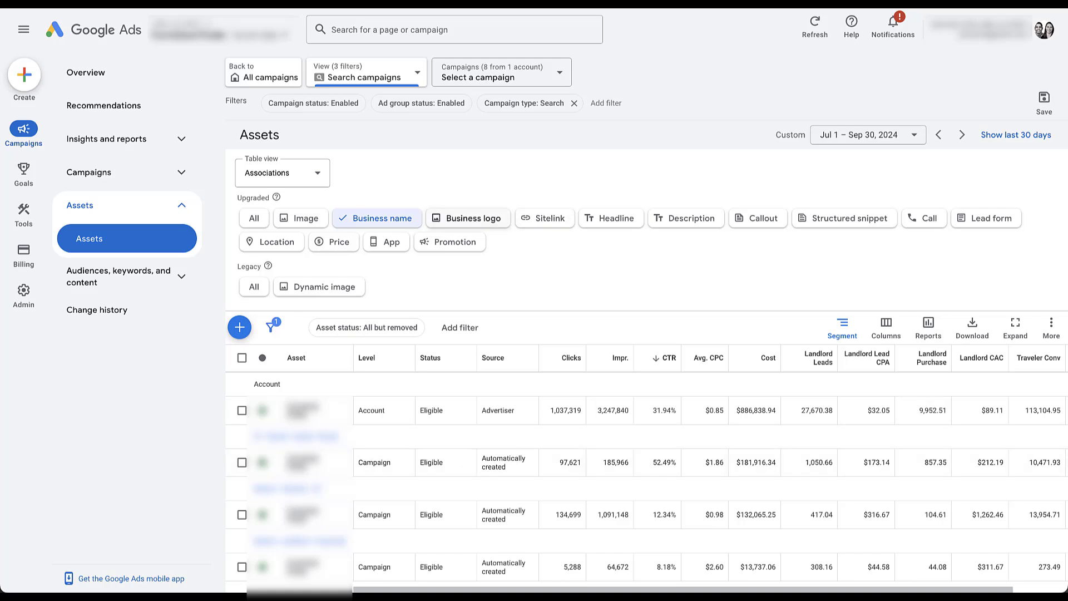
Filter the Assets table to Business logo assets only
left_click(470, 218)
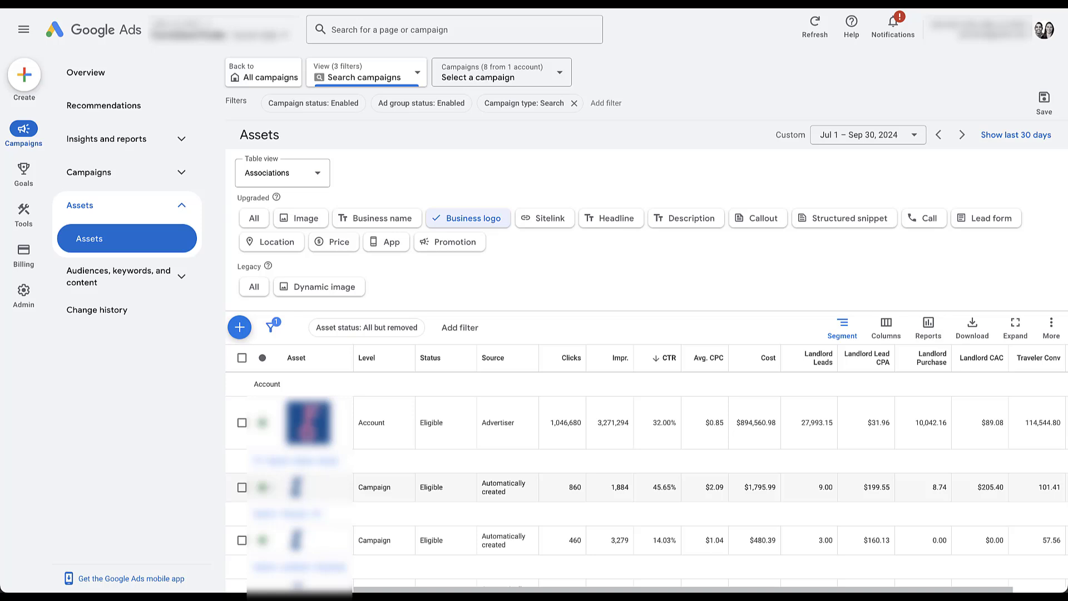
Select an automatically created campaign logo, check its Add to levels, then cancel unchanged
left_click(242, 487)
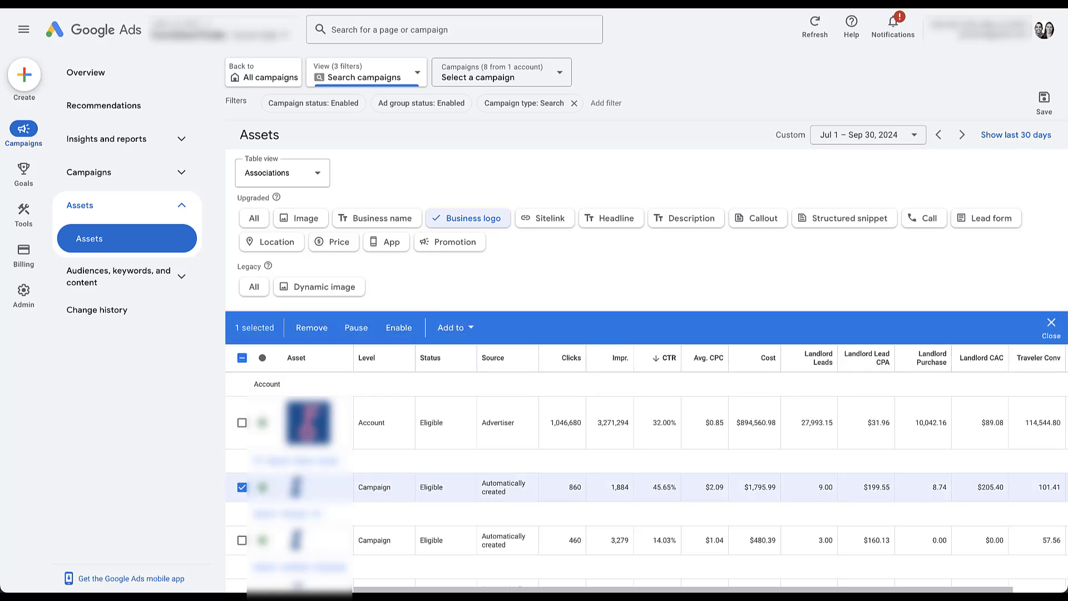
left_click(453, 327)
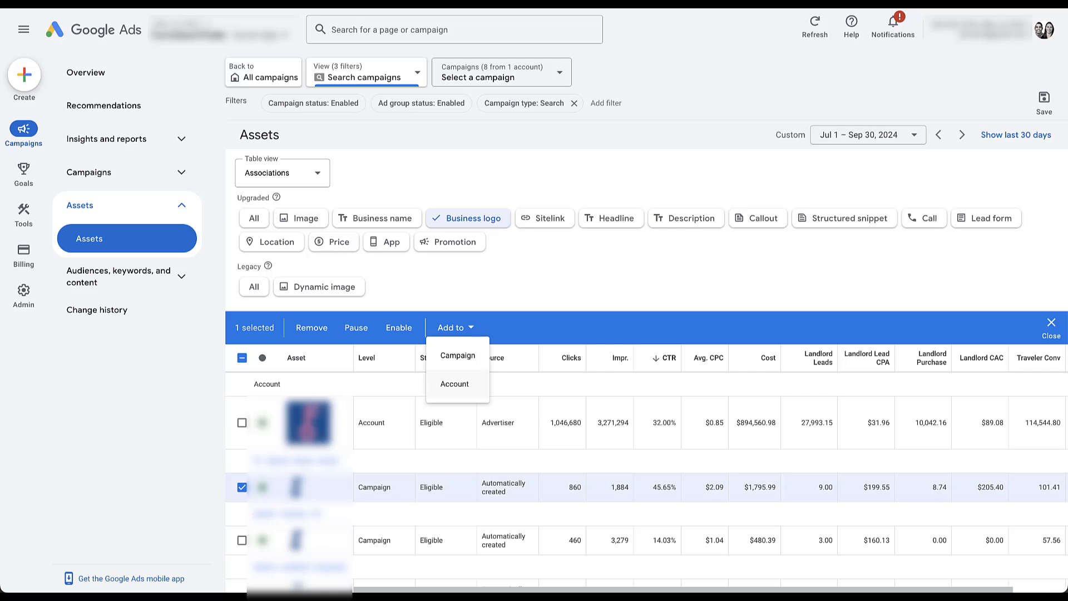
key("Escape")
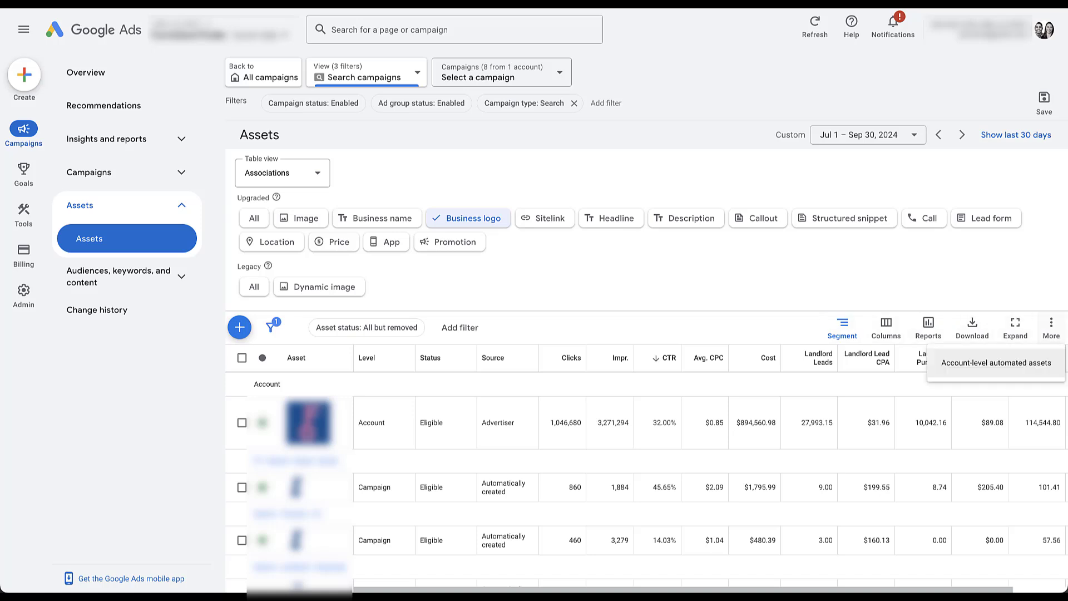
View account-level automated assets performance and open their advanced settings
left_click(996, 362)
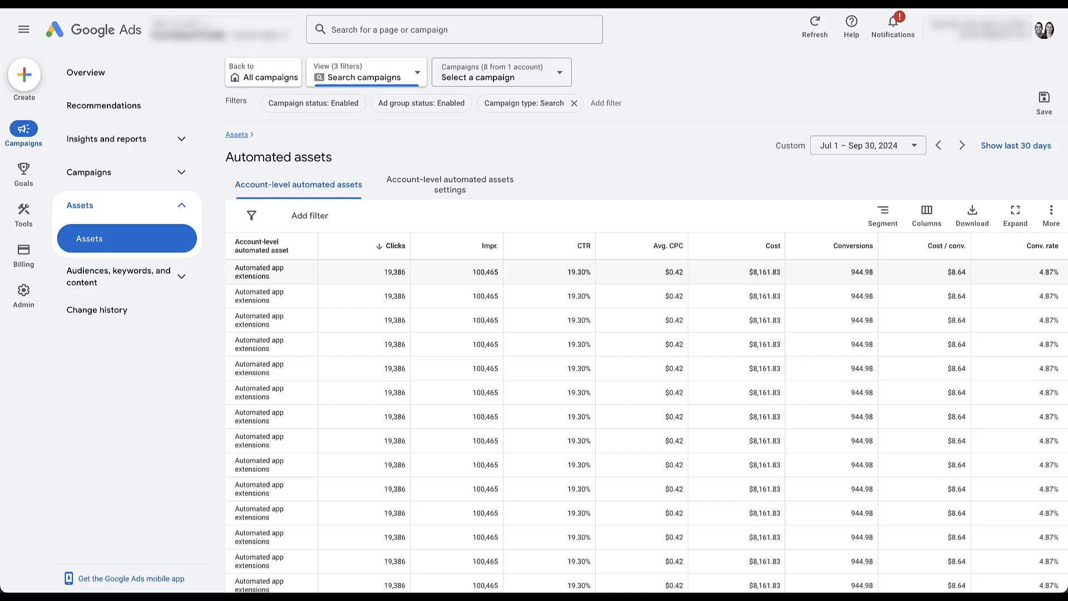
left_click(1052, 214)
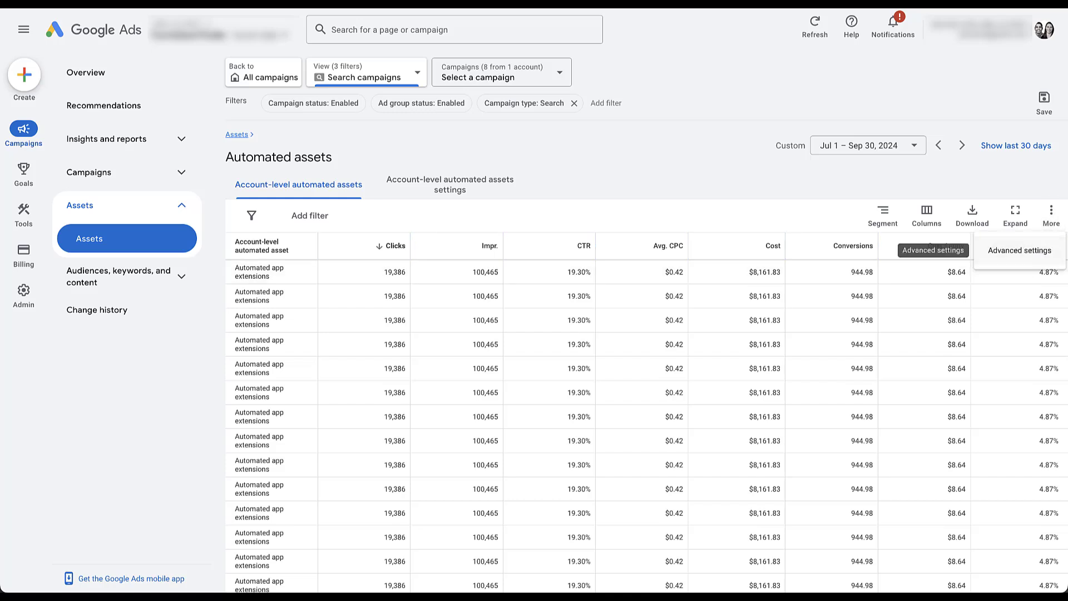
left_click(1020, 251)
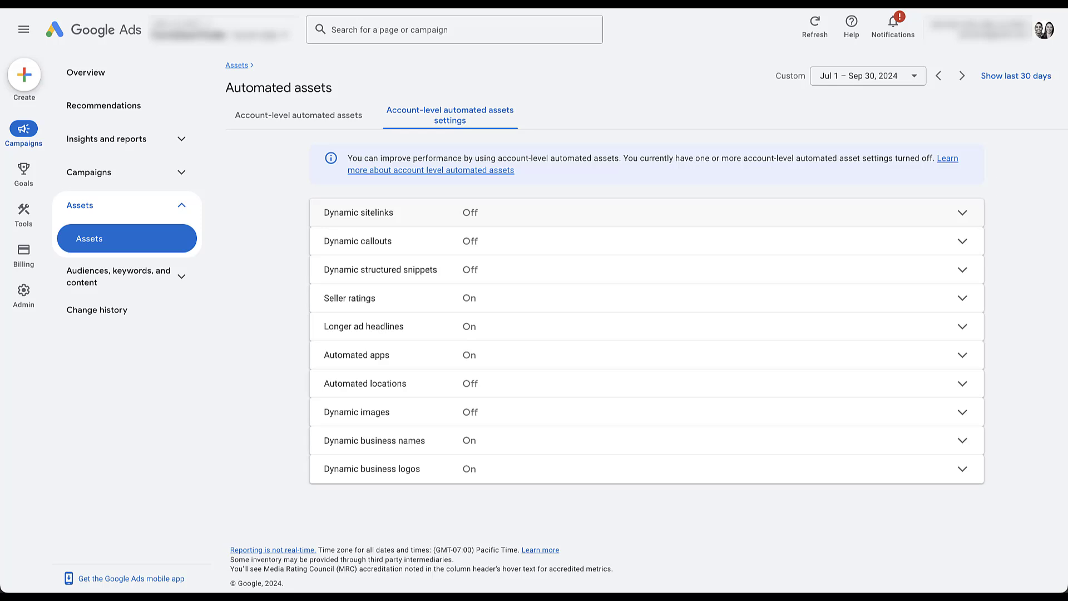
Review the Dynamic sitelinks setting and cancel, leaving it Off
left_click(640, 213)
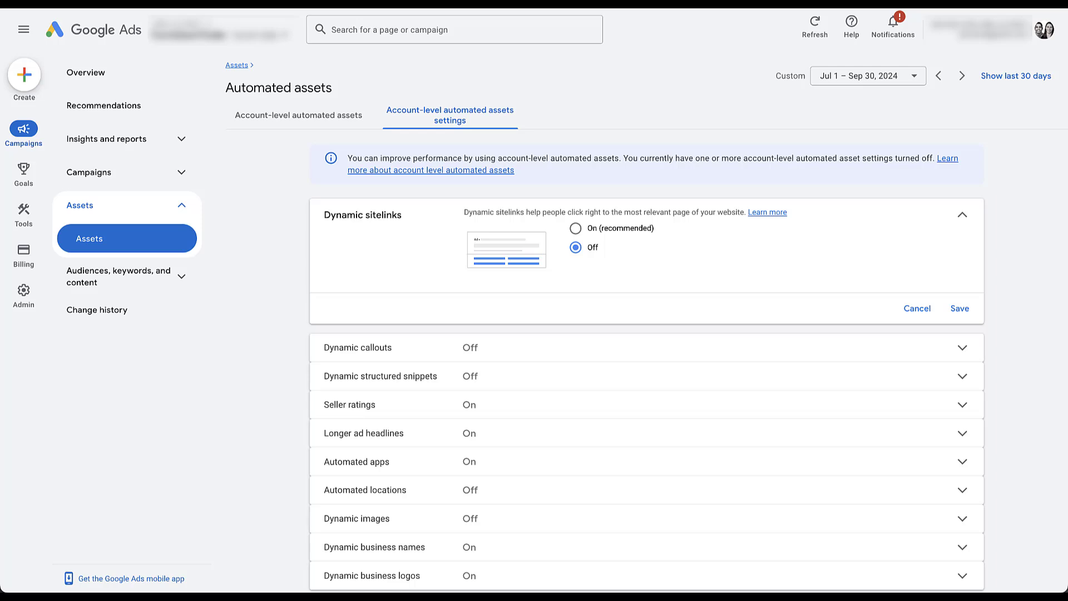
left_click(917, 308)
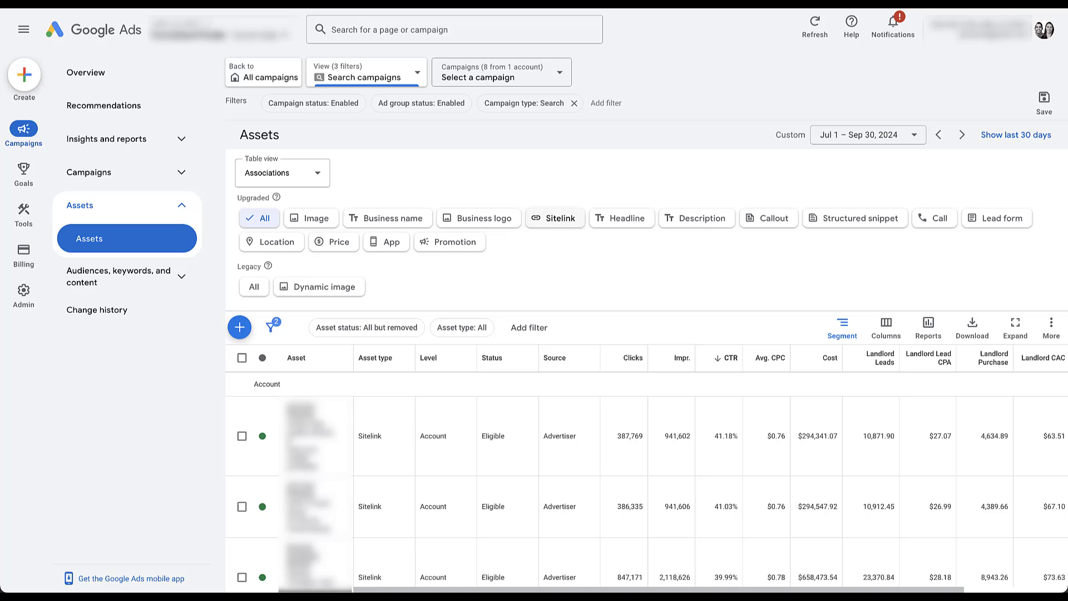
Filter the Assets table to Sitelink assets only
left_click(555, 218)
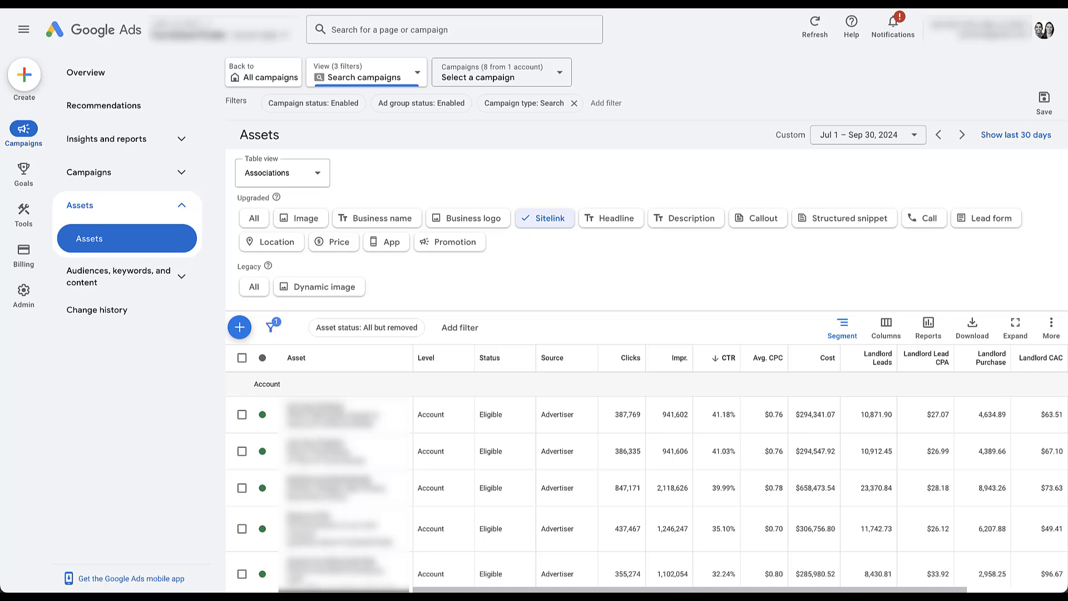
Scroll through the sitelink asset list and back up to the asset-type chips
scroll(647, 356, "down", 3)
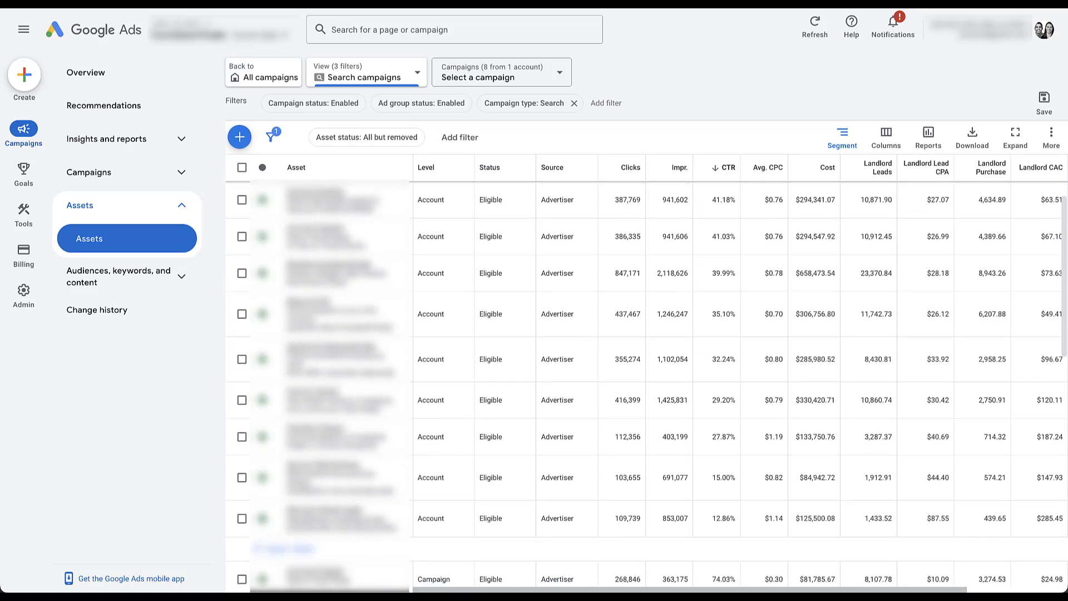
scroll(647, 356, "down", 4)
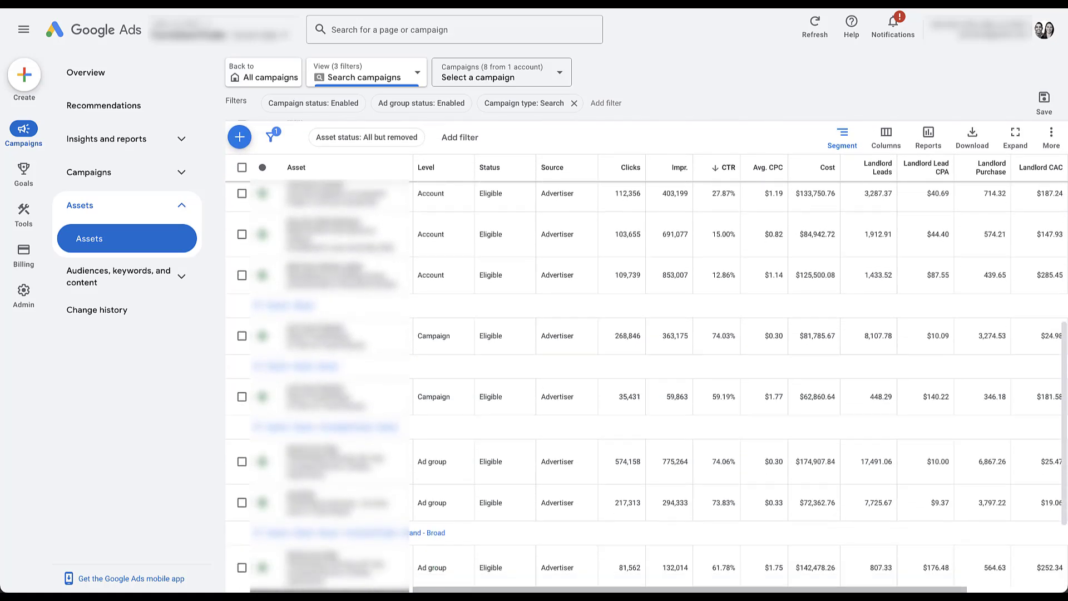
scroll(647, 356, "down", 1)
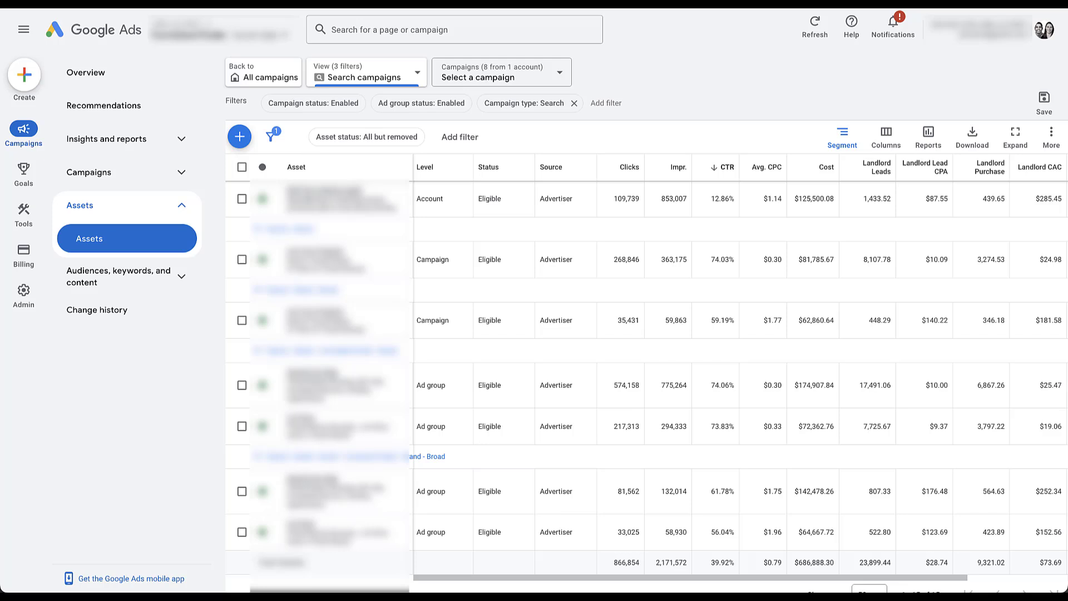
scroll(646, 357, "down", 1)
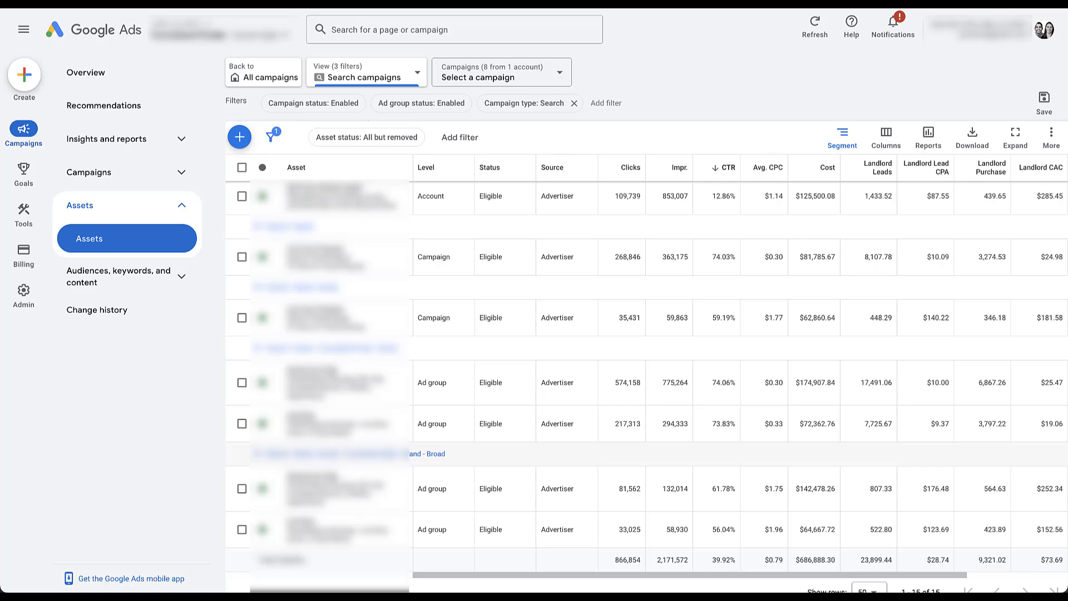
scroll(646, 384, "up", 6)
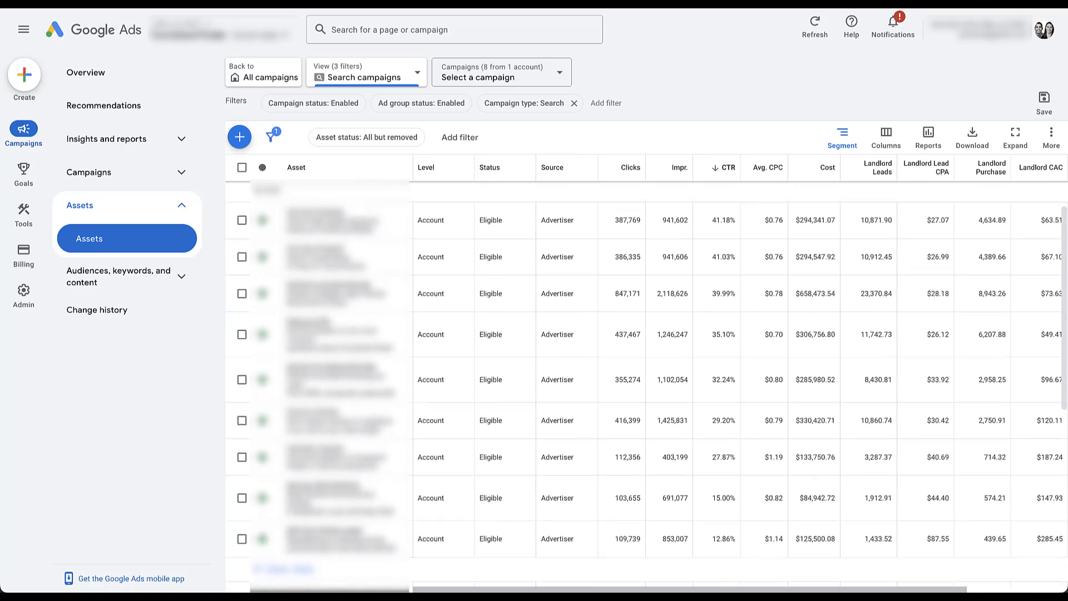
scroll(389, 446, "up", 1)
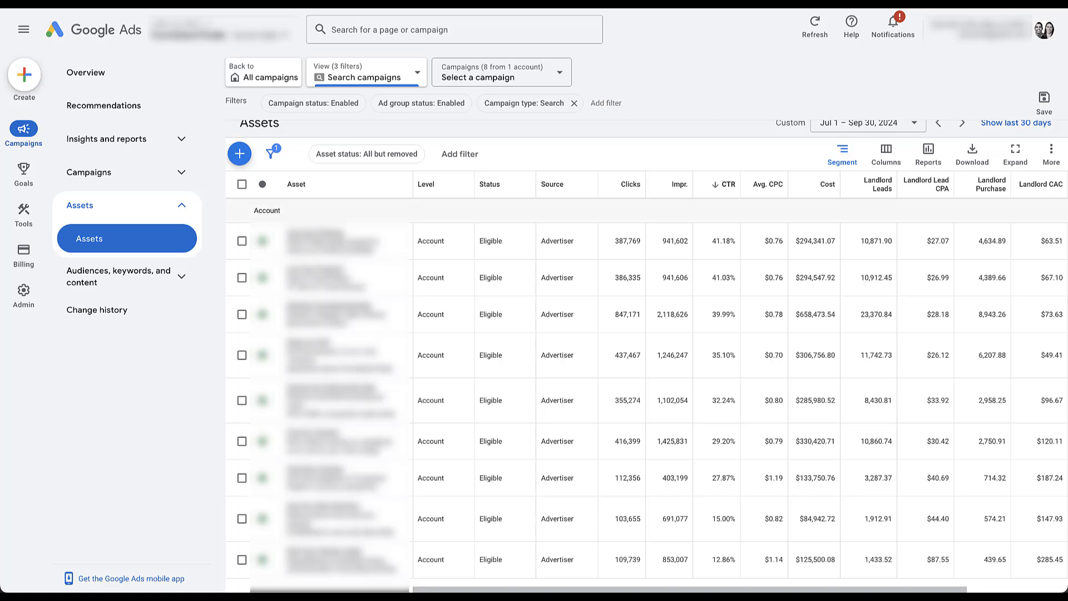
scroll(645, 356, "down", 6)
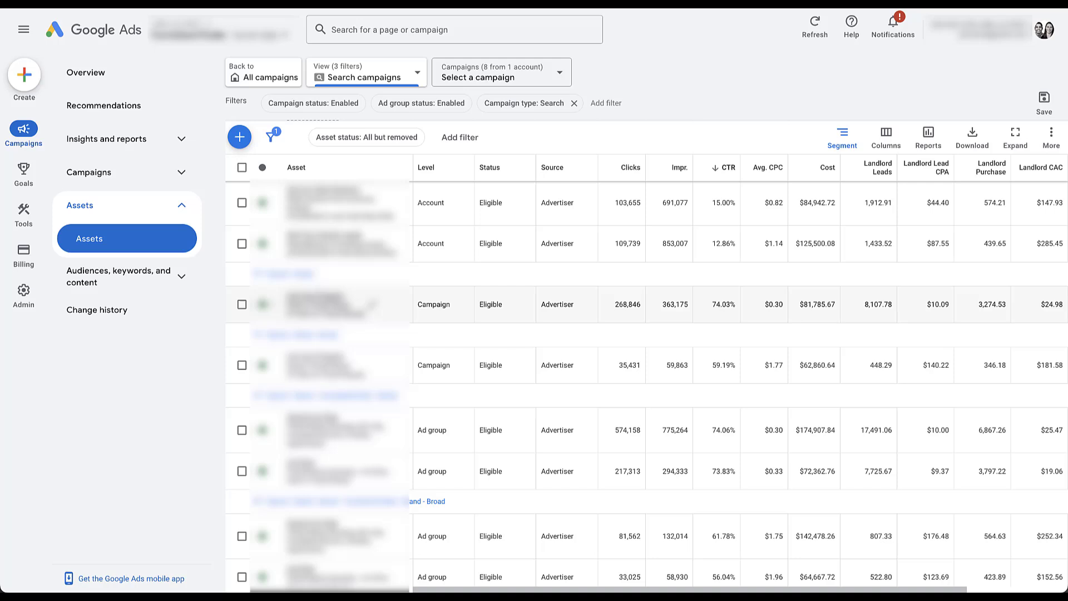
scroll(646, 356, "up", 3)
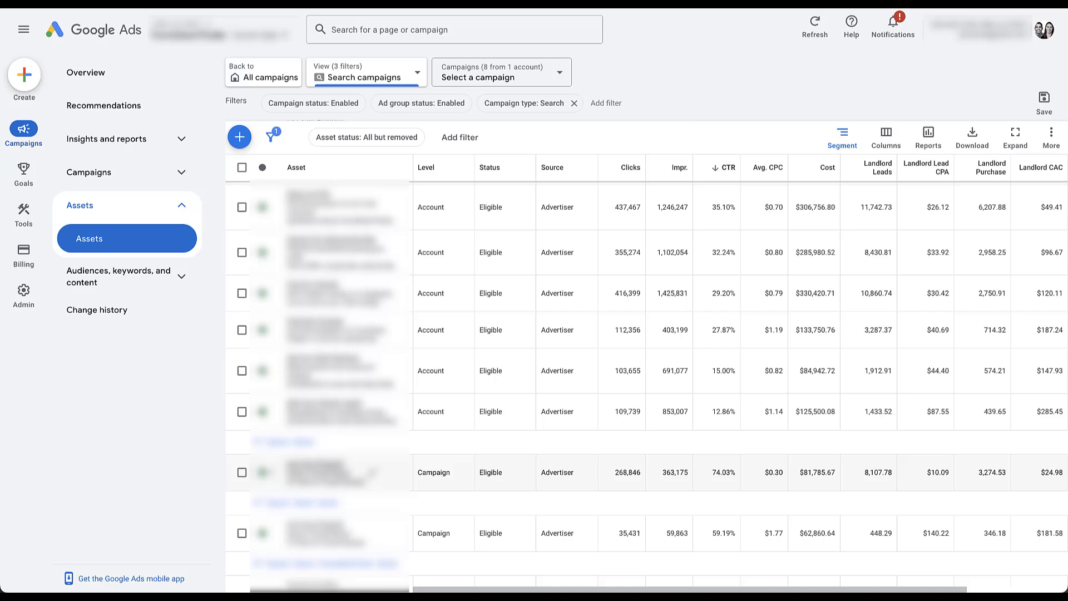
scroll(647, 370, "up", 5)
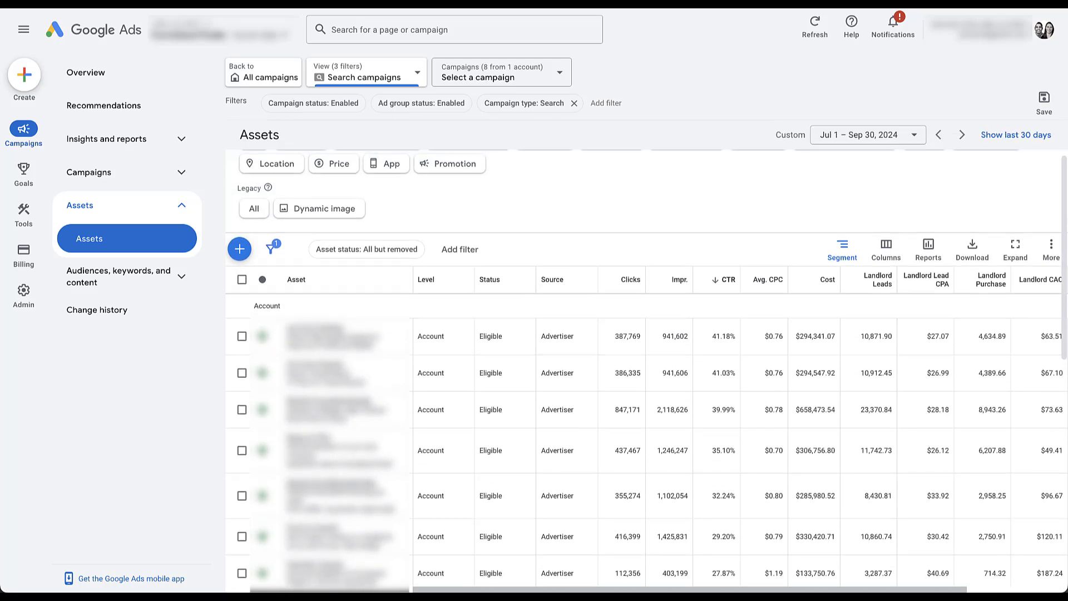
scroll(647, 369, "up", 1)
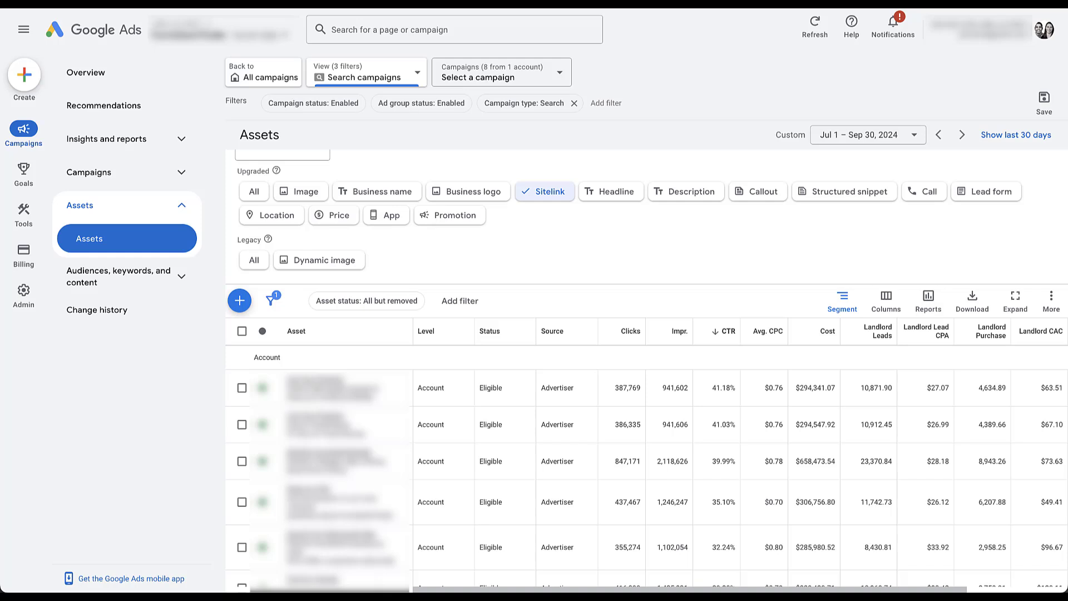
Switch the report to Callout assets and scroll to the Total: Callouts row
left_click(758, 191)
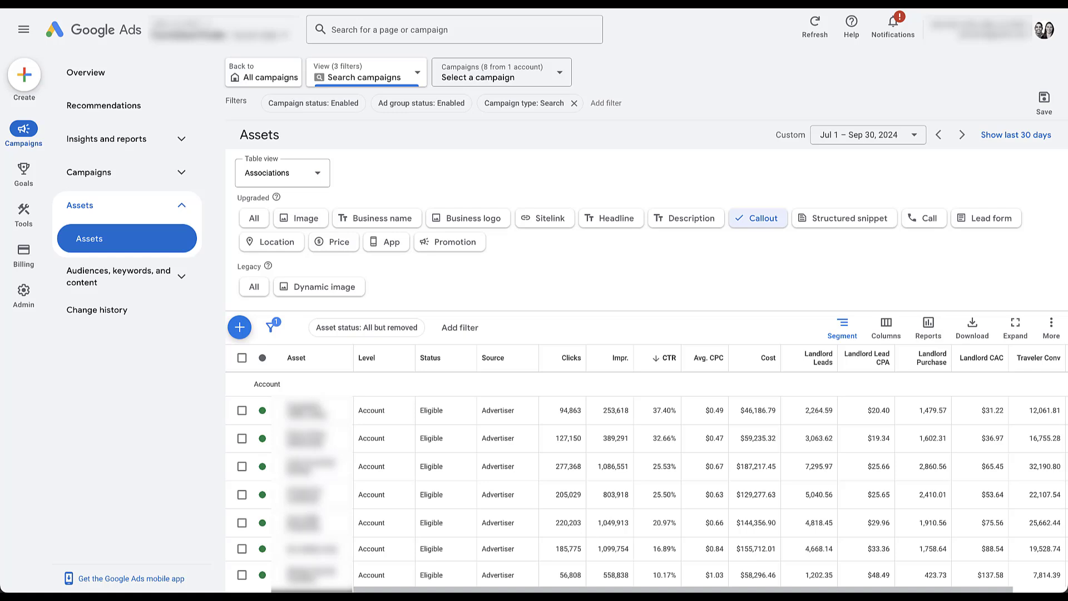
scroll(647, 390, "down", 2)
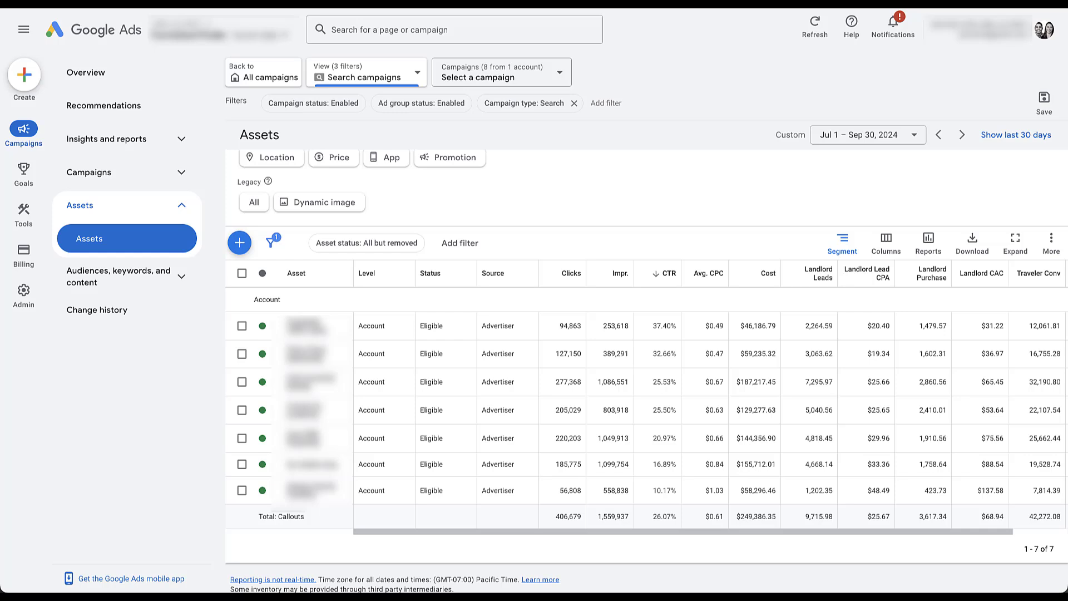
scroll(646, 334, "up", 2)
View the single Structured snippet asset, then filter the report to Headline assets (4,373 clicks, 25.53% CTR)
left_click(844, 218)
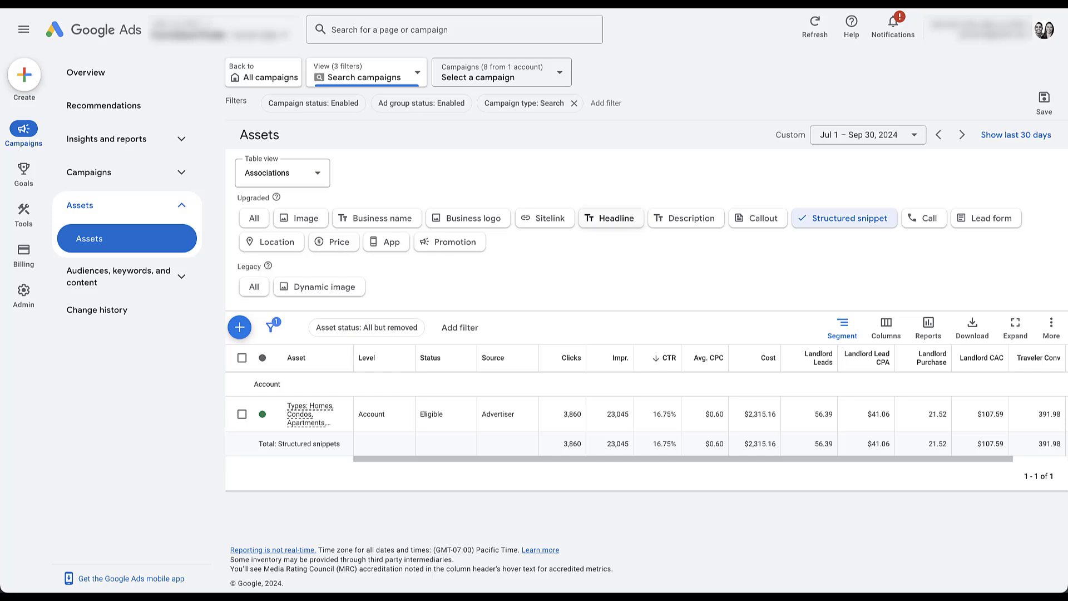
left_click(612, 217)
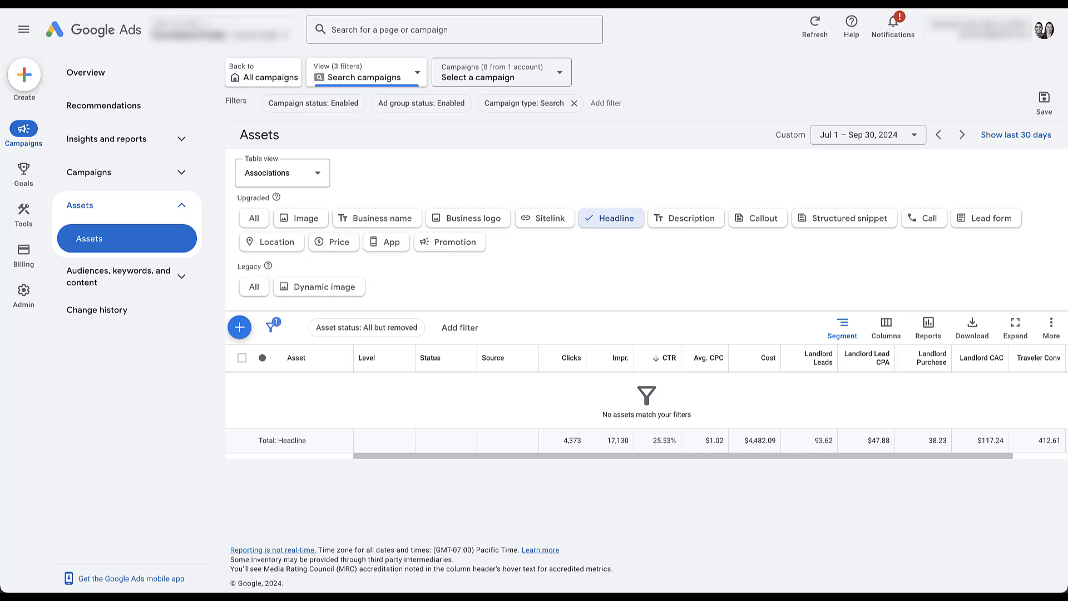
Filter the Assets report to Call assets, which shows no matching assets
left_click(924, 218)
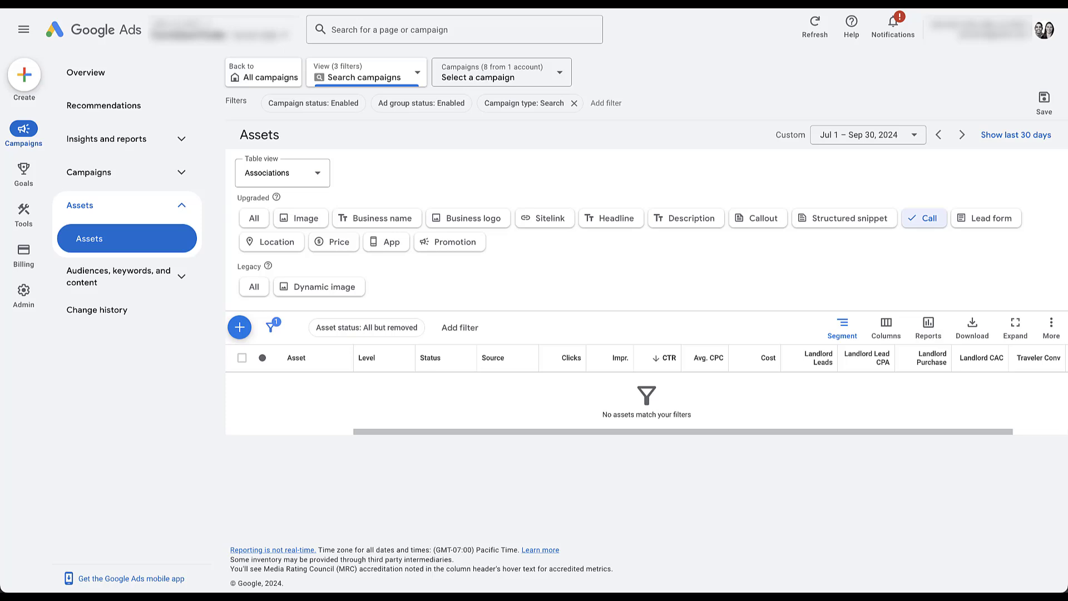
Check Lead form assets (none), then show Location assets: one account-level Business Profile, all locations
left_click(986, 218)
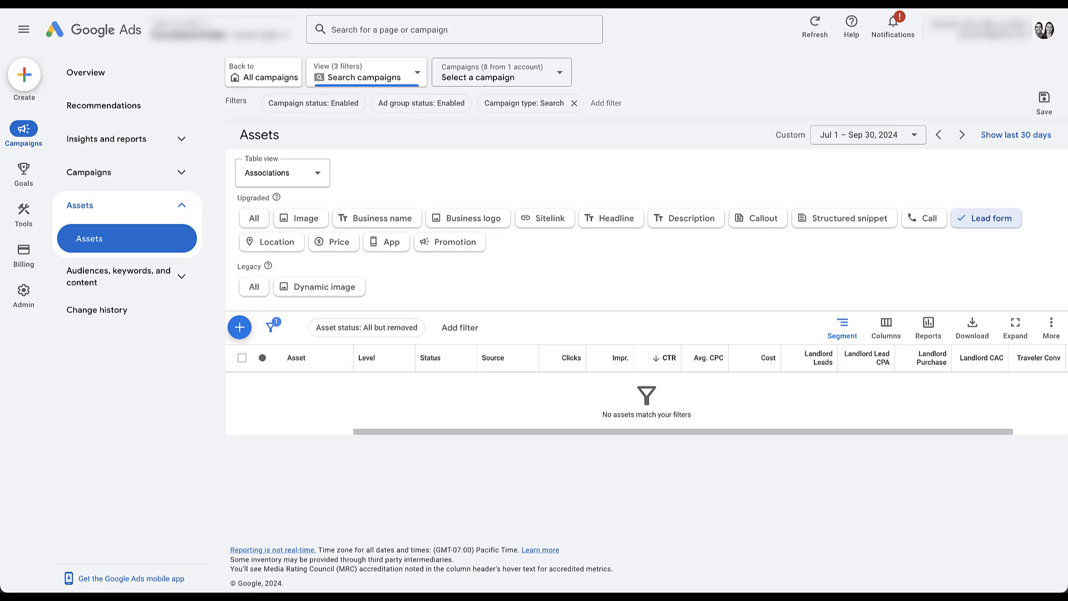
left_click(272, 241)
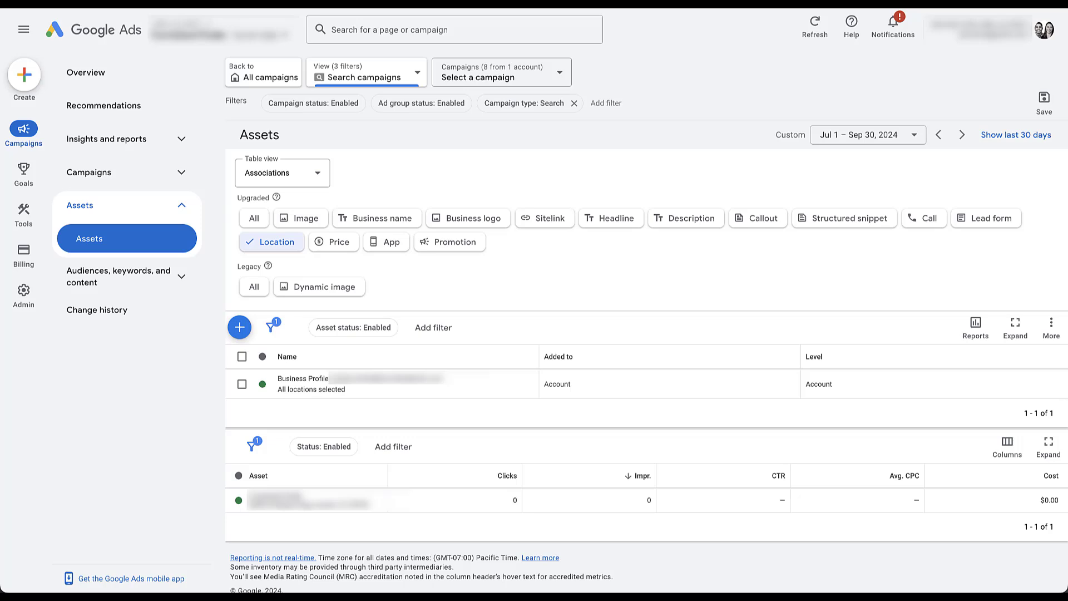
Check App, Price and Promotion assets in turn, each showing no matching assets
left_click(387, 241)
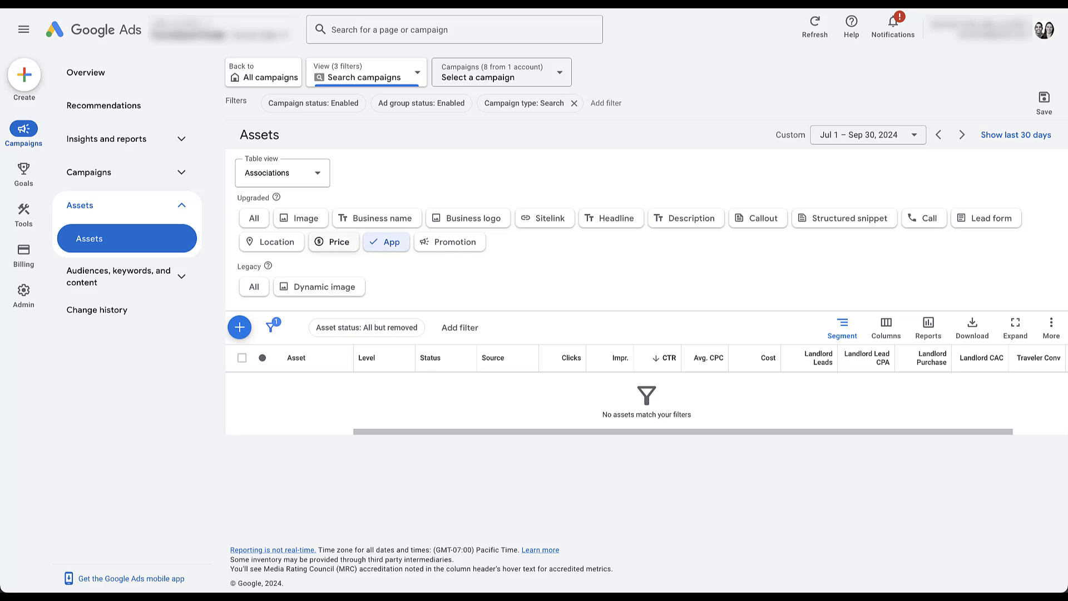
left_click(334, 242)
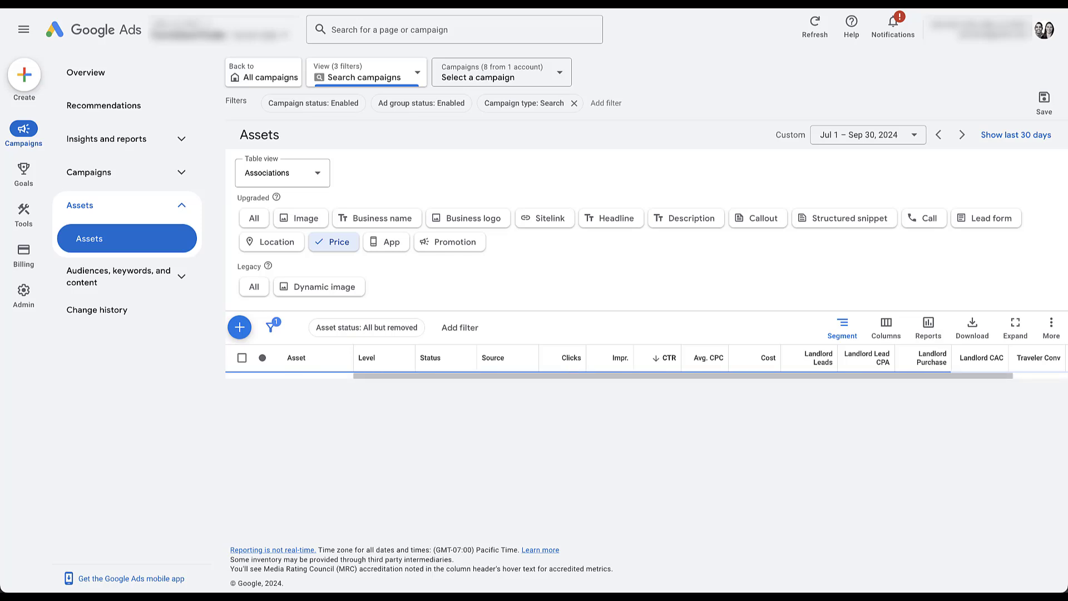
left_click(450, 242)
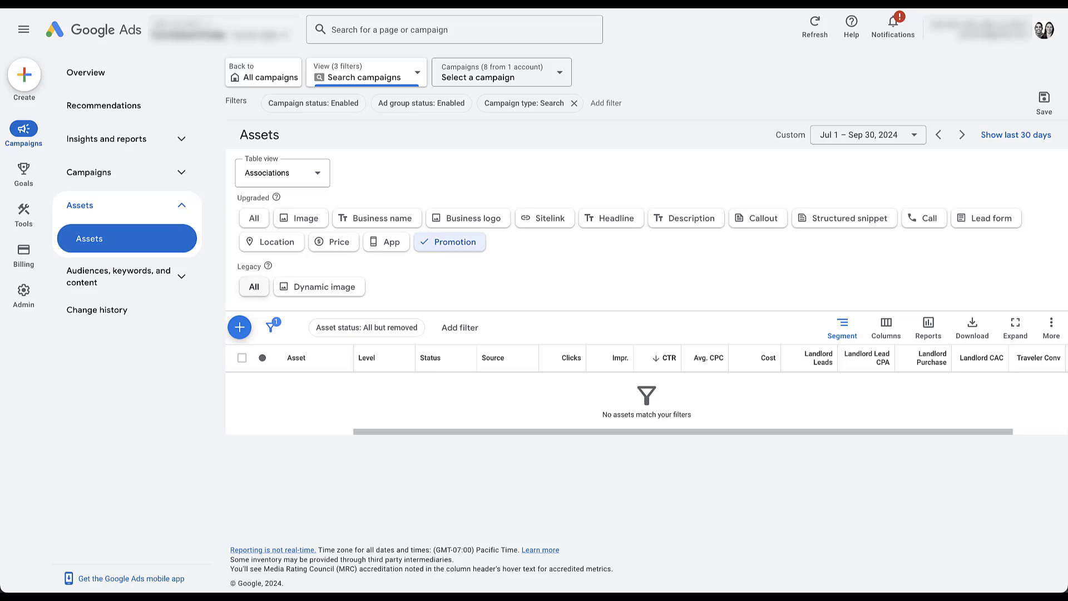
Check legacy All and Dynamic image assets (none), then return to Sitelink assets led by 41.18% CTR
left_click(254, 286)
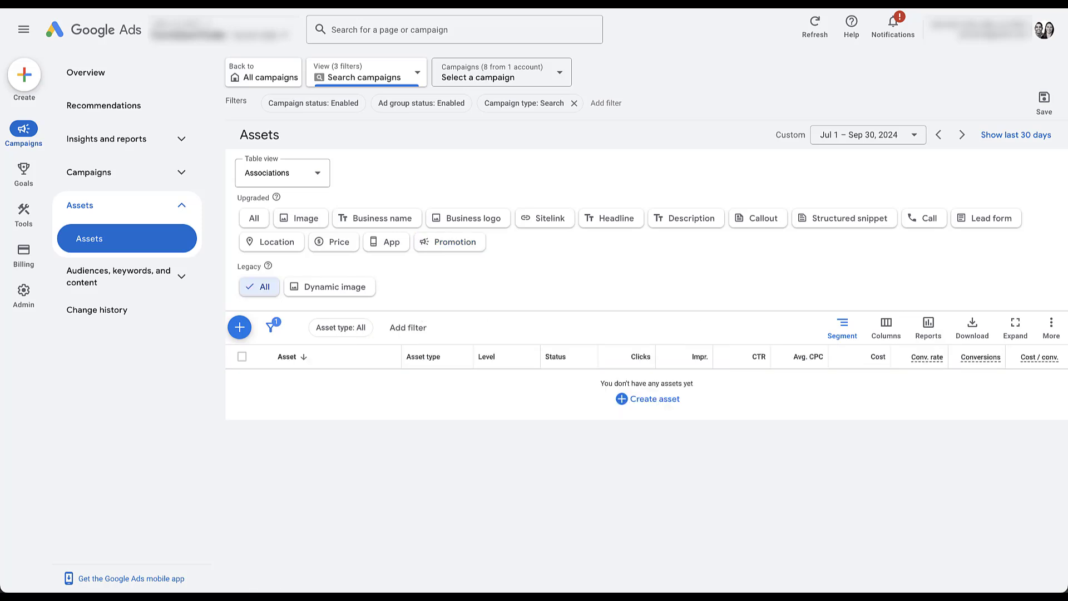
left_click(334, 286)
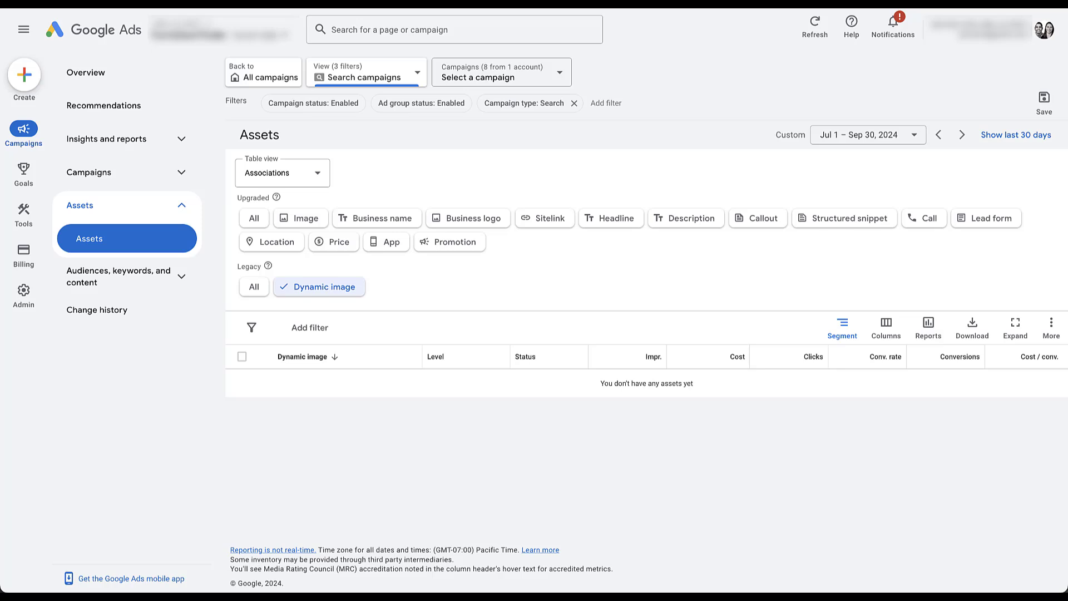
left_click(545, 217)
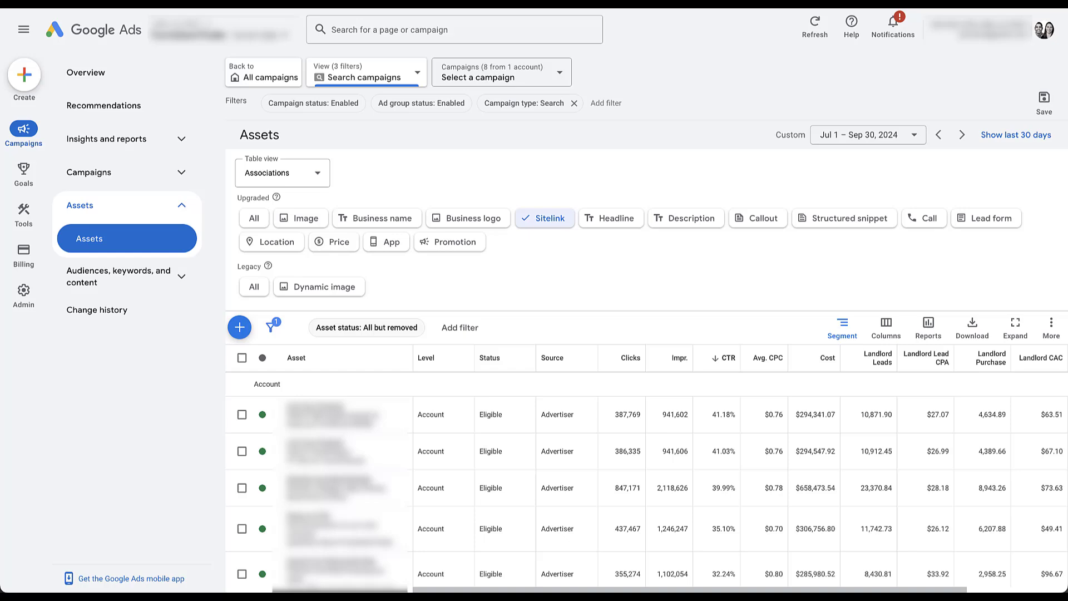
Set asset status to All and browse the 57 sitelinks, including removed automatically created ones
left_click(366, 327)
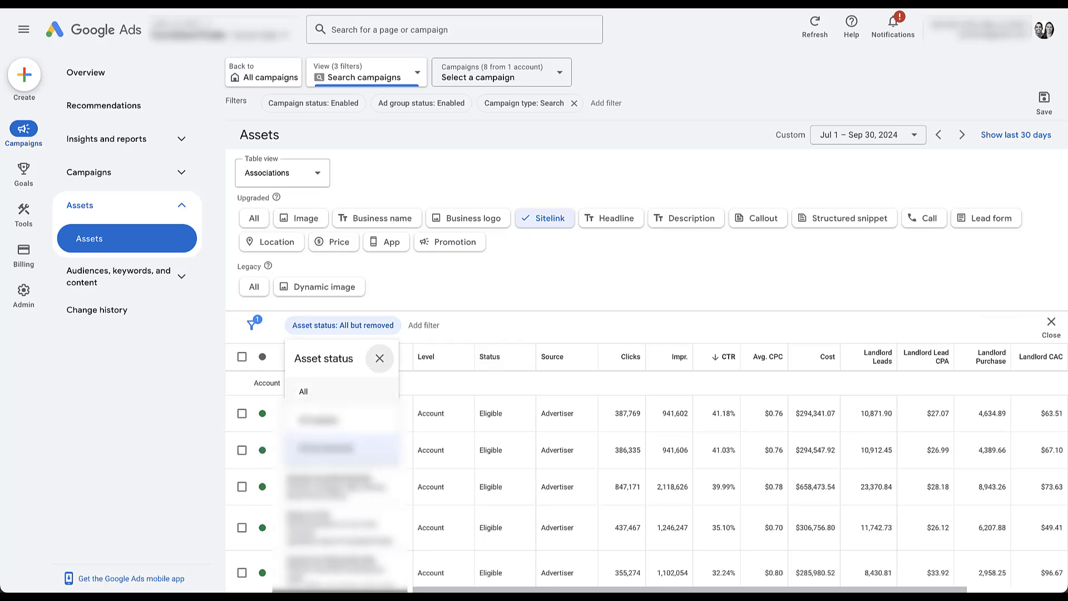
left_click(303, 392)
scroll(648, 357, "down", 4)
scroll(648, 358, "down", 2)
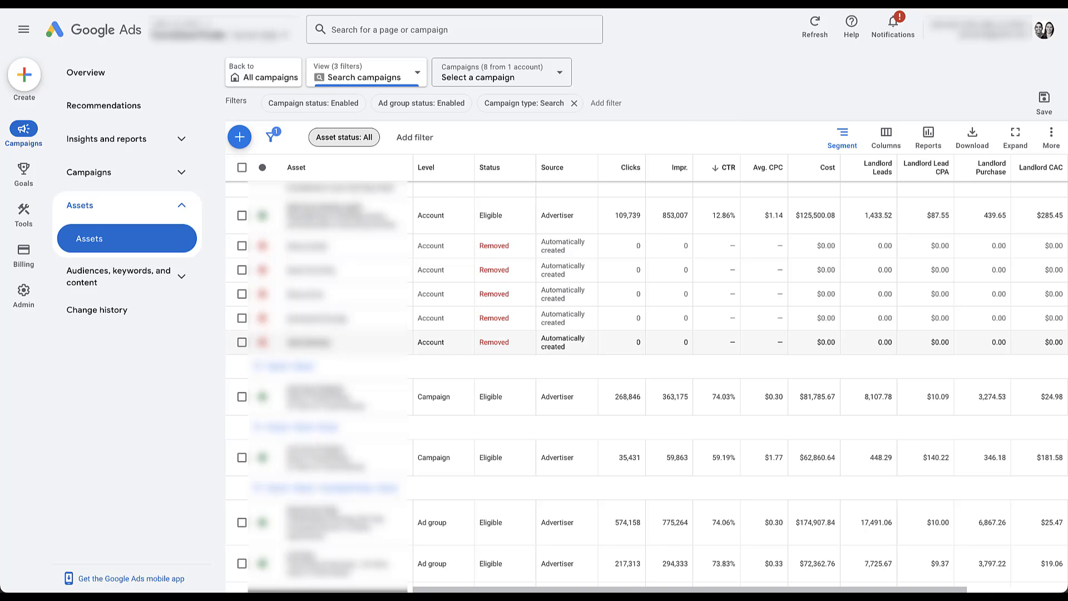
scroll(646, 386, "down", 10)
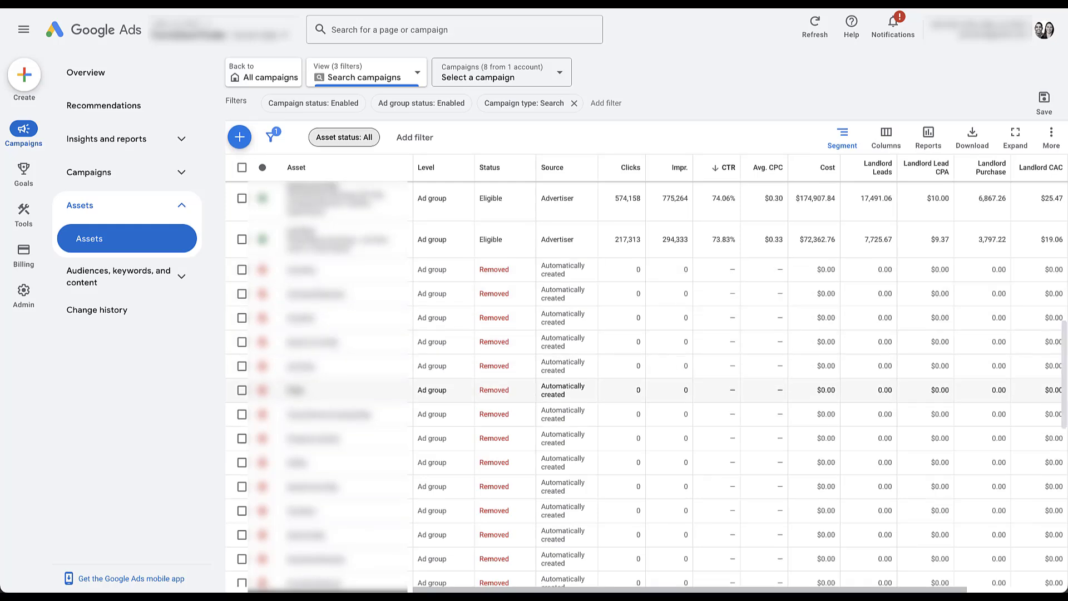
scroll(645, 384, "down", 4)
scroll(646, 372, "down", 8)
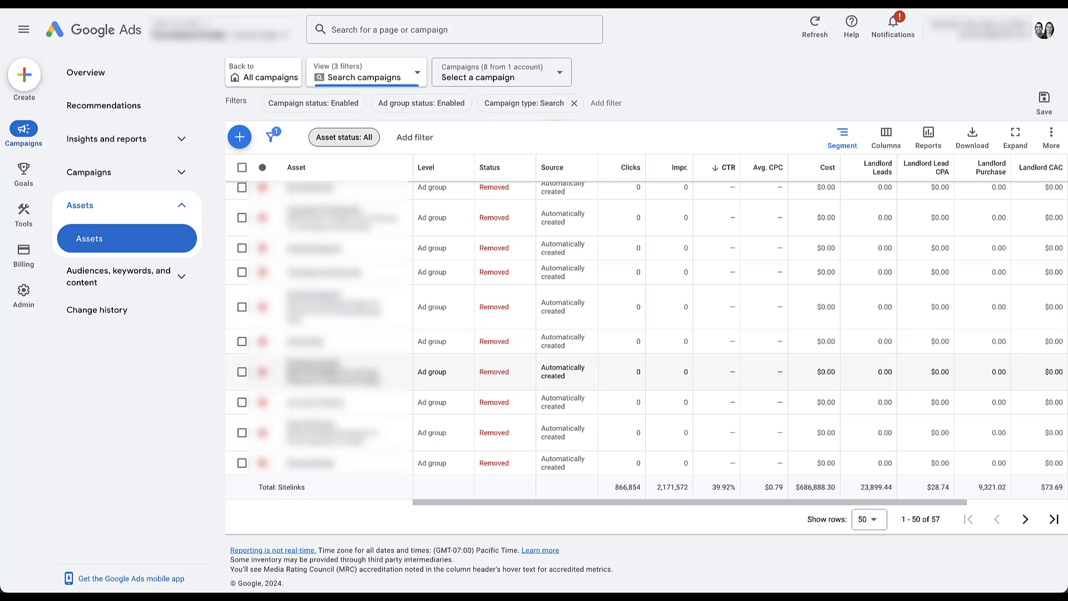
scroll(645, 372, "up", 15)
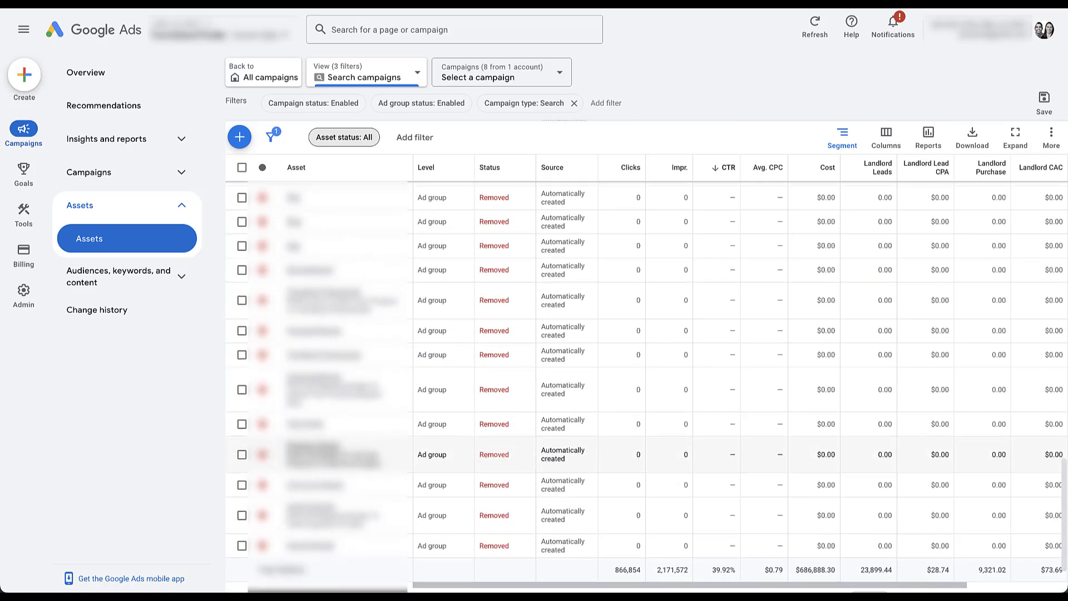